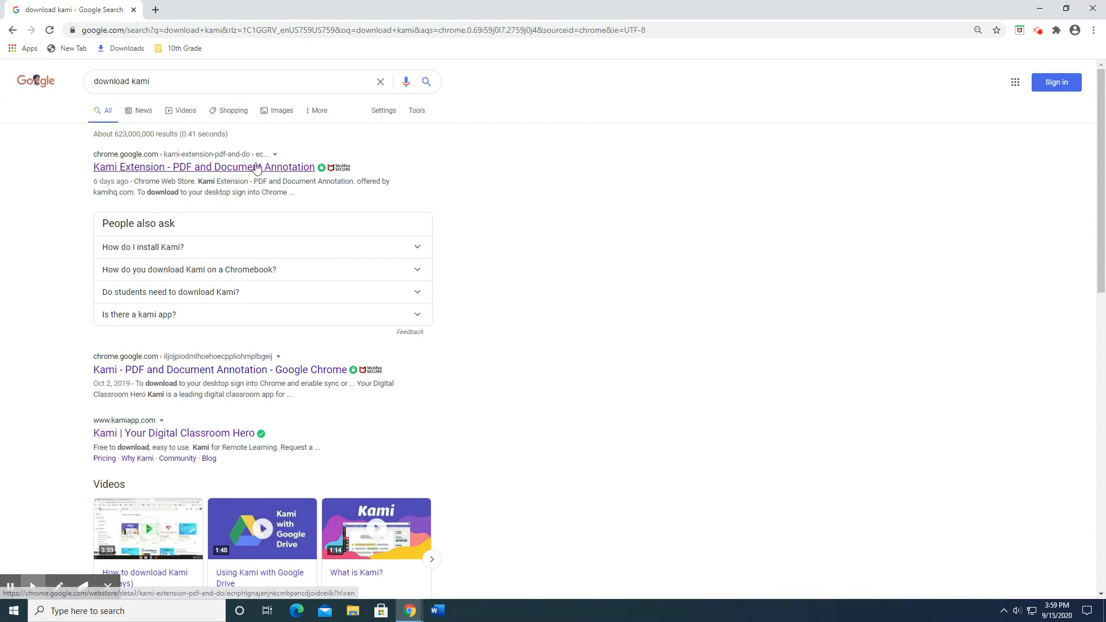
Open the Kami Extension - PDF and Document Annotation store page from the search results and add the extension to Chrome.
{"action": "left_click", "coordinate": [254, 167]}
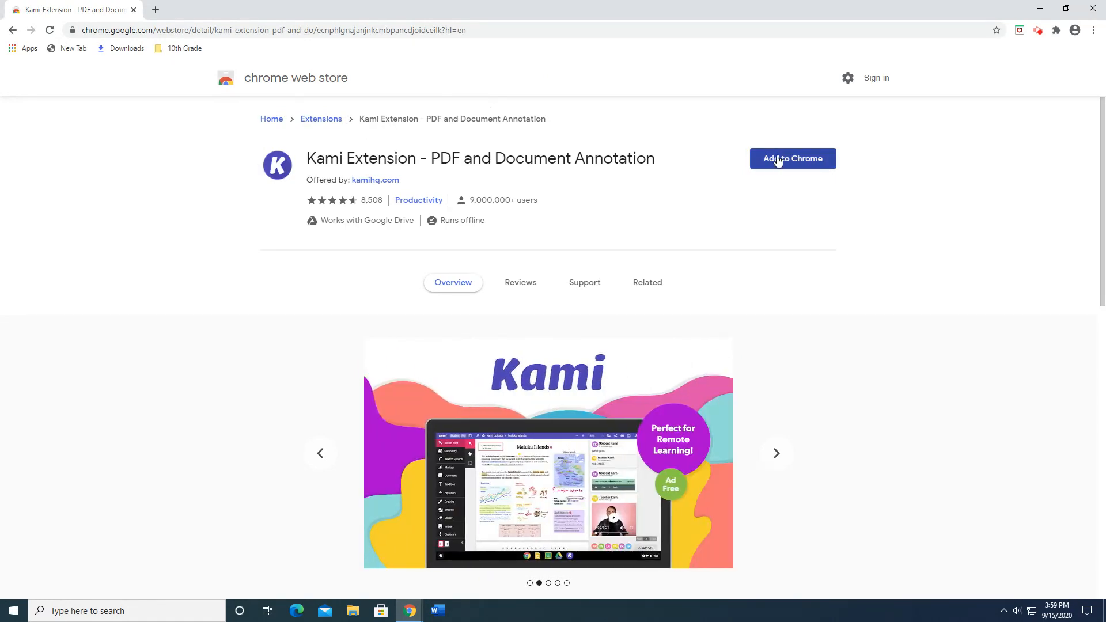
{"action": "left_click", "coordinate": [782, 165]}
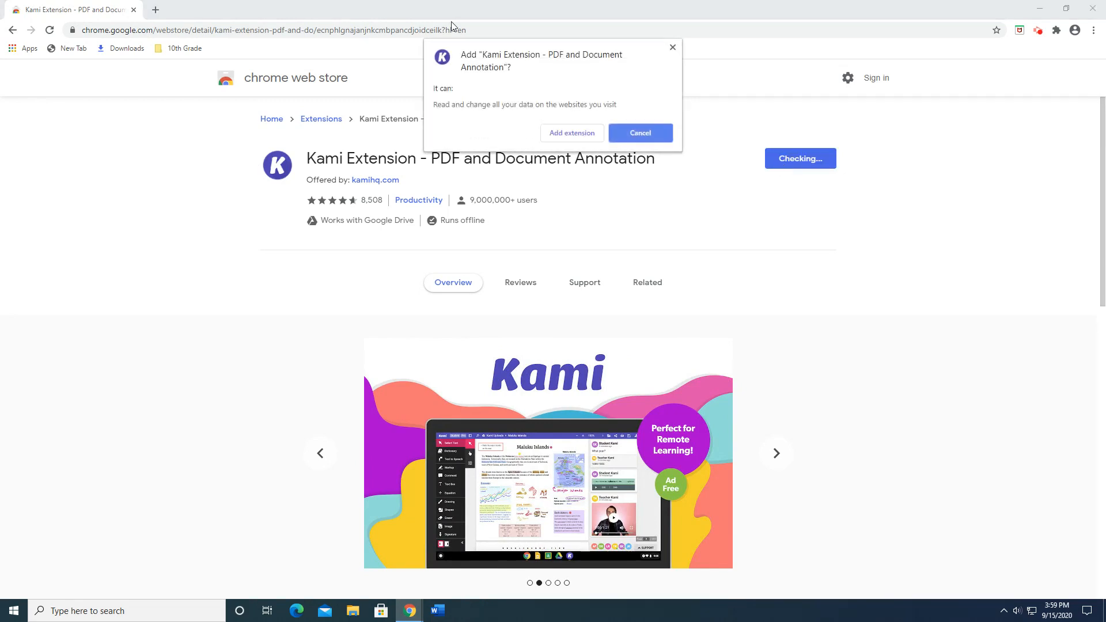
{"action": "left_click", "coordinate": [578, 136]}
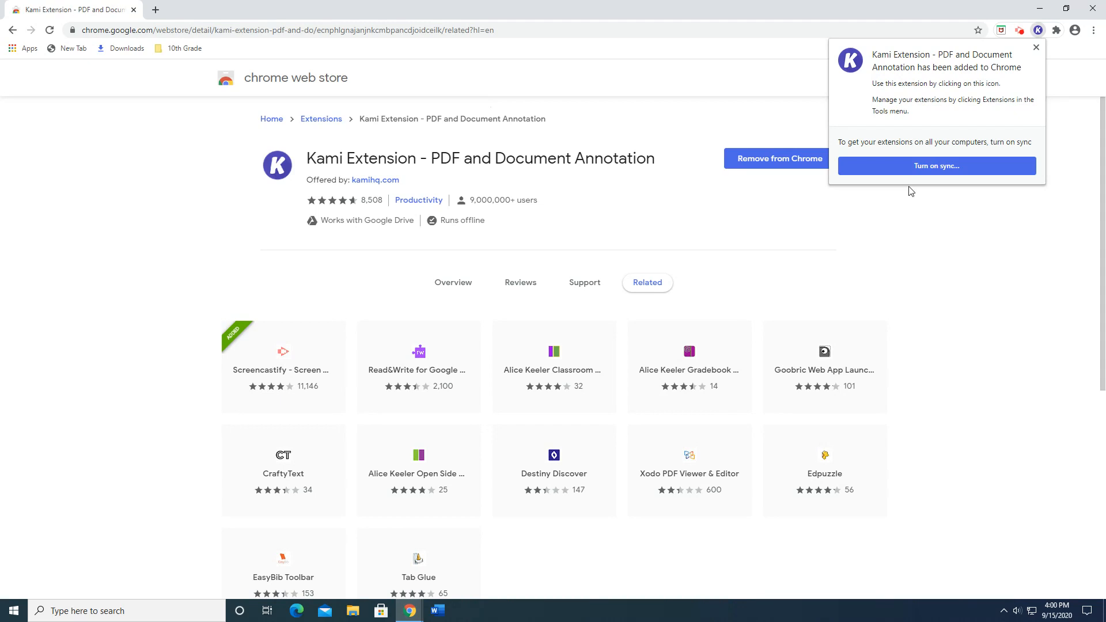
{"action": "left_click", "coordinate": [1060, 91]}
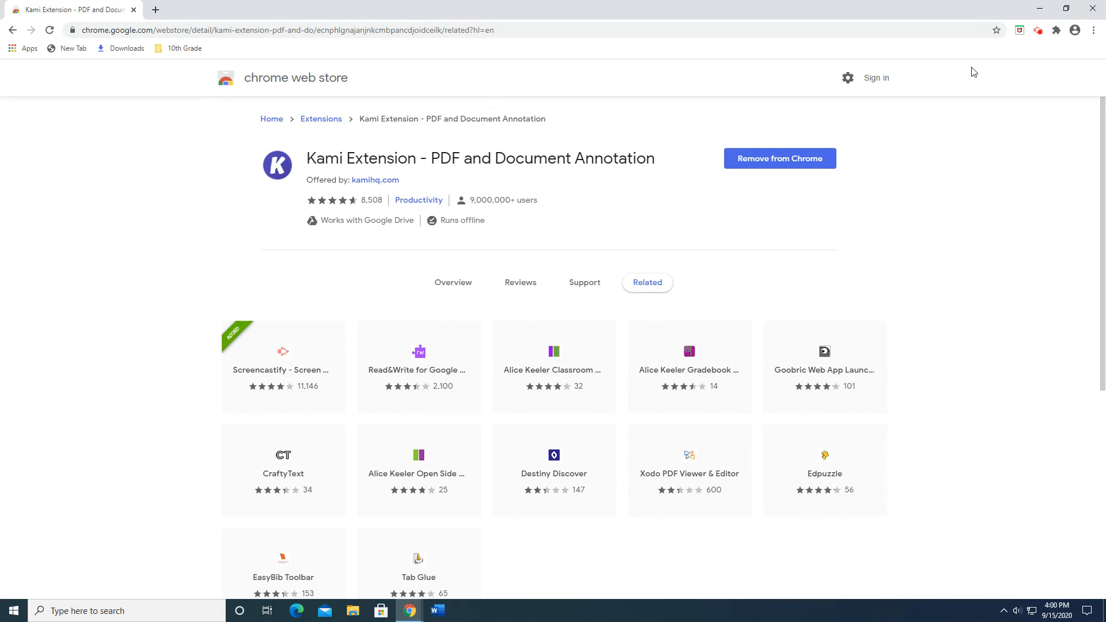
Pin the Kami extension to the browser toolbar and launch it.
{"action": "left_click", "coordinate": [1053, 31]}
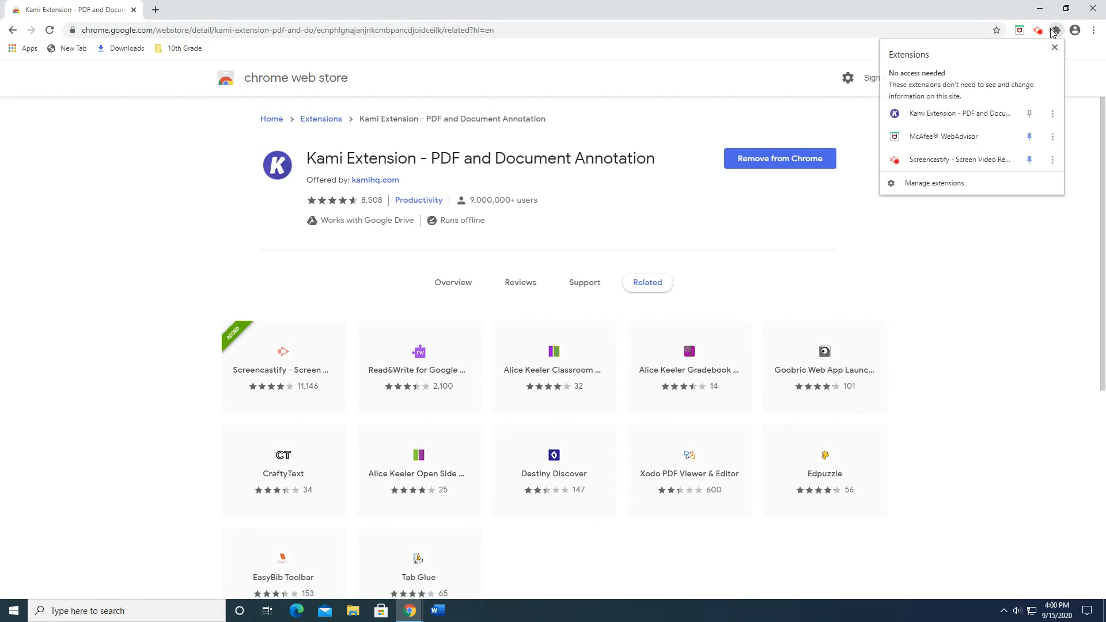
{"action": "left_click", "coordinate": [1029, 115]}
{"action": "left_click", "coordinate": [1089, 98]}
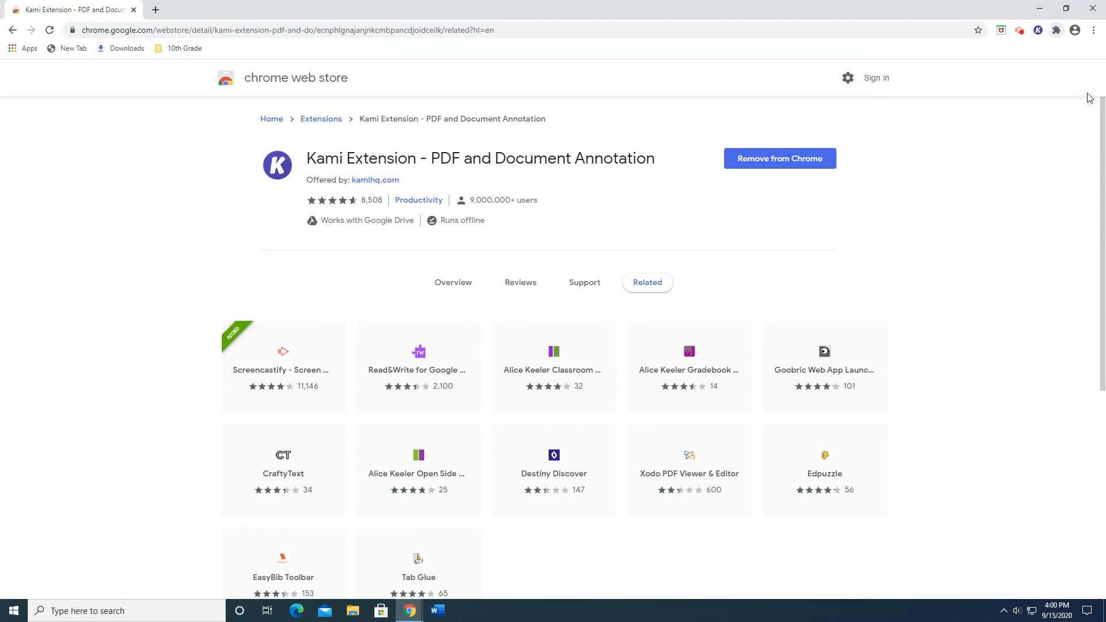
{"action": "left_click", "coordinate": [1038, 30]}
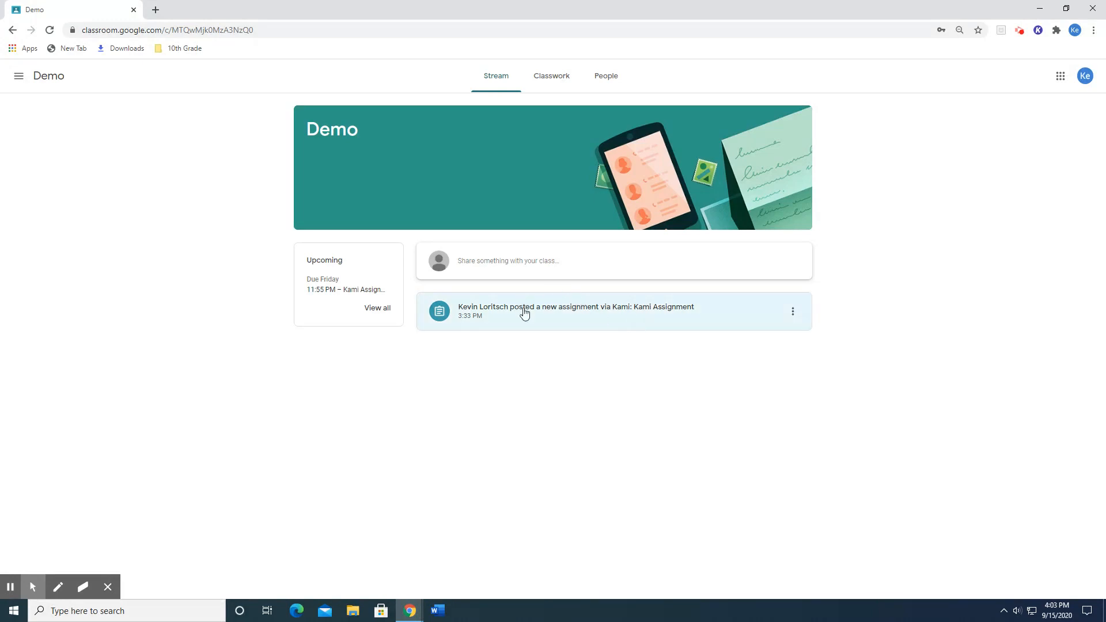
Open the Kami Assignment in the Demo class, skim its attached Cat in the Hat PDF, and open the PDF with Kami.
{"action": "left_click", "coordinate": [588, 310]}
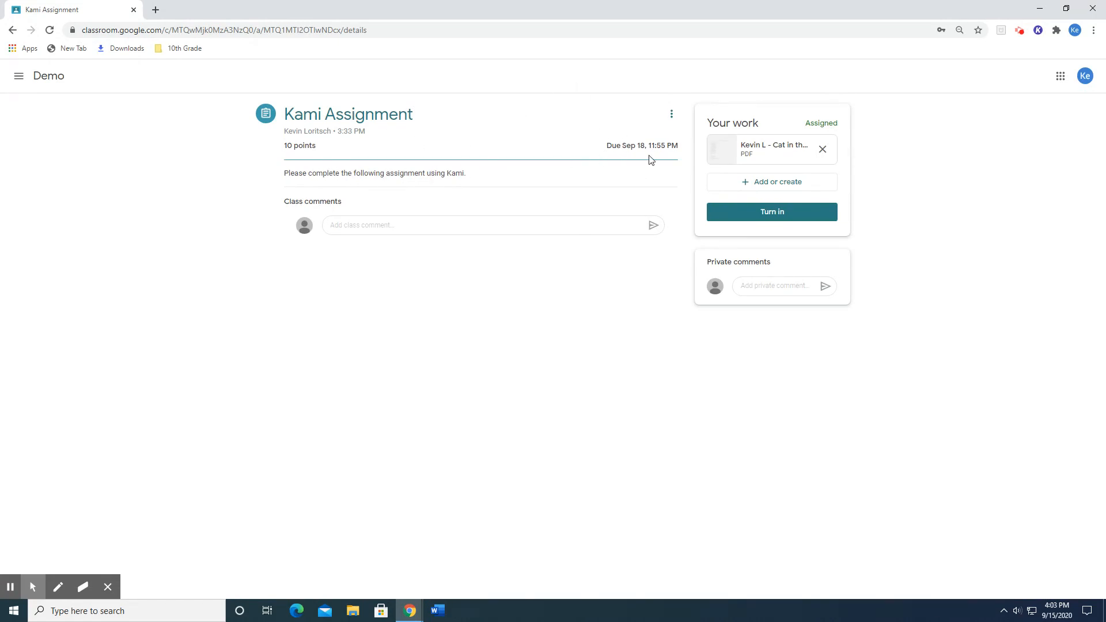
{"action": "left_click", "coordinate": [768, 157]}
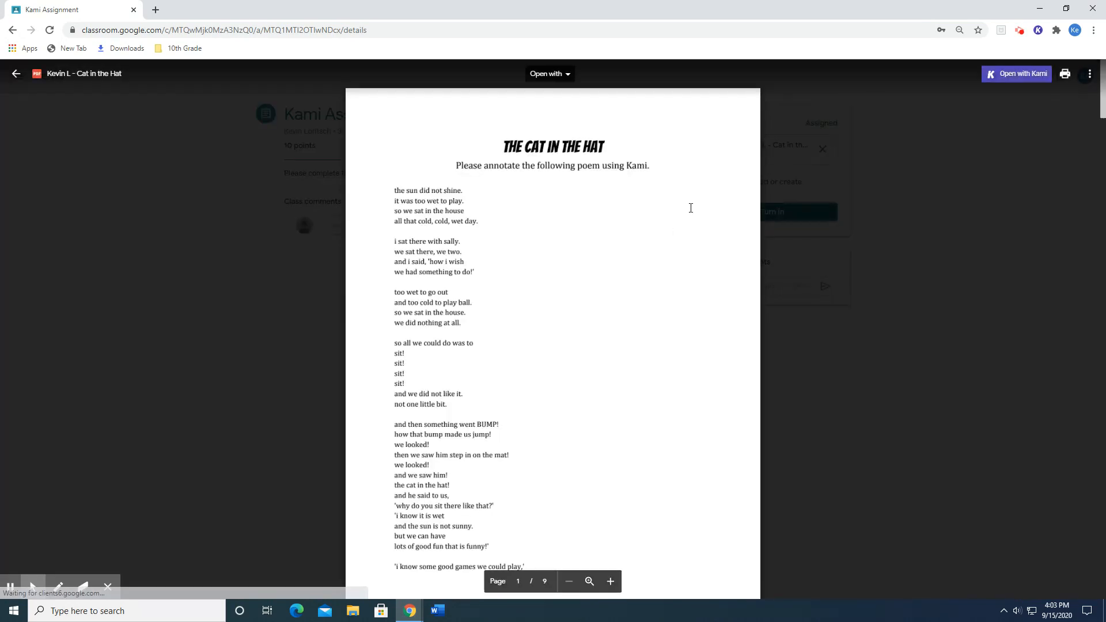
{"action": "scroll", "coordinate": [685, 247], "scroll_direction": "down", "scroll_amount": 14}
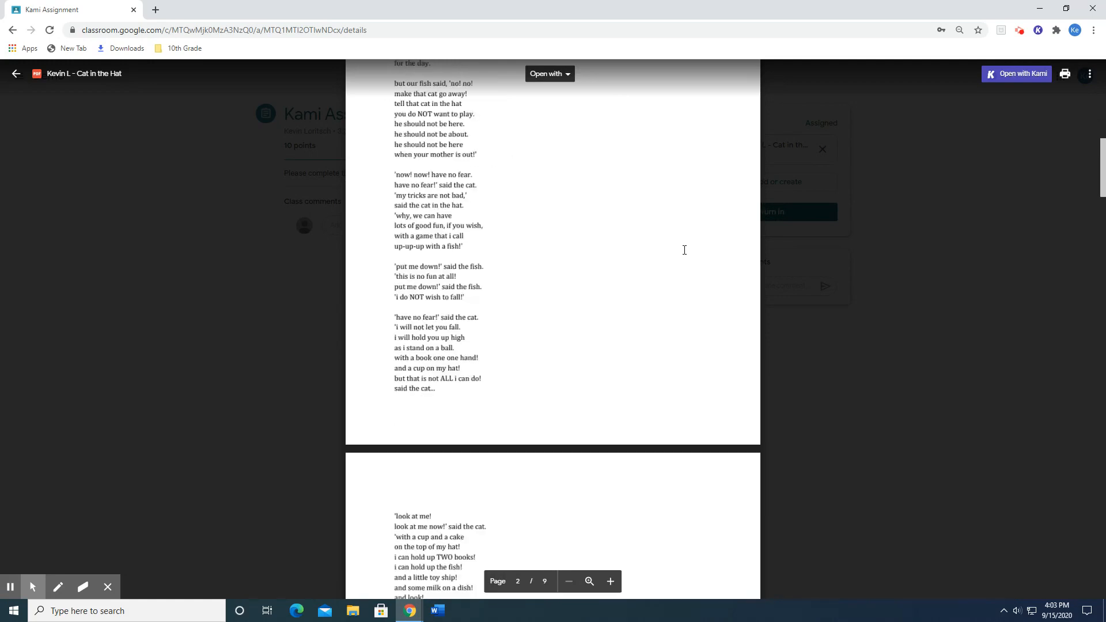
{"action": "scroll", "coordinate": [685, 249], "scroll_direction": "up", "scroll_amount": 14}
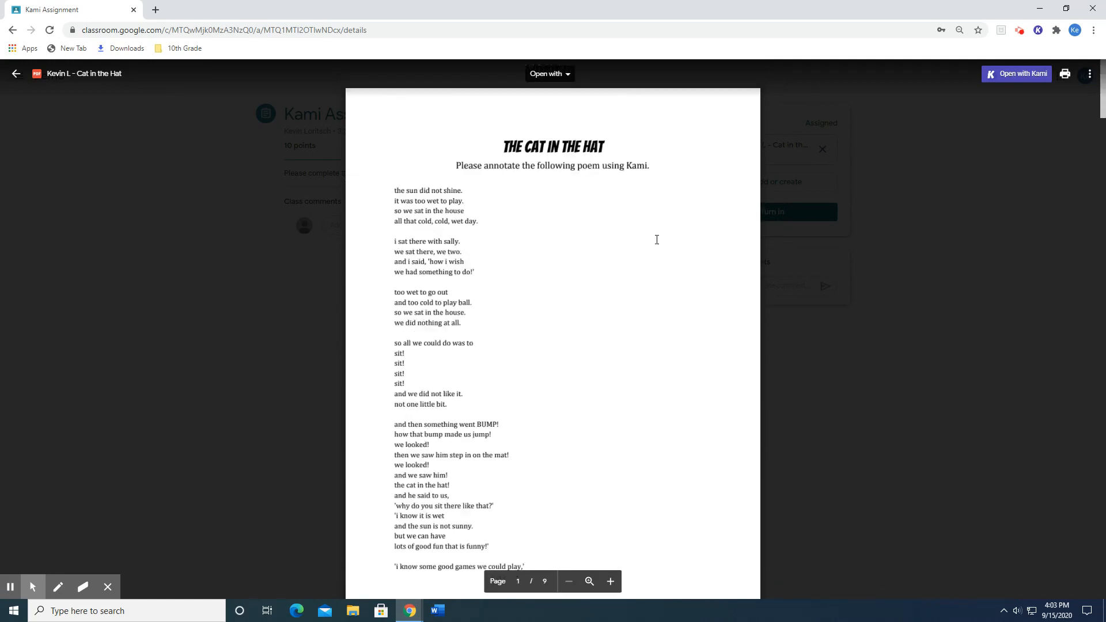
{"action": "left_click_drag", "start_coordinate": [478, 164], "coordinate": [647, 168]}
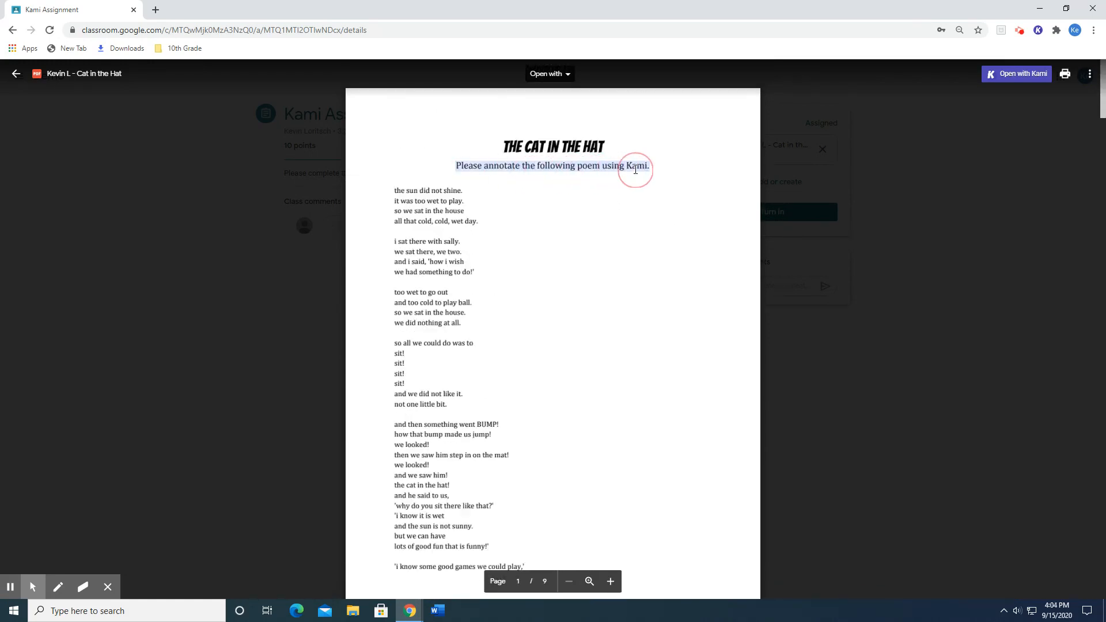
{"action": "left_click", "coordinate": [632, 190]}
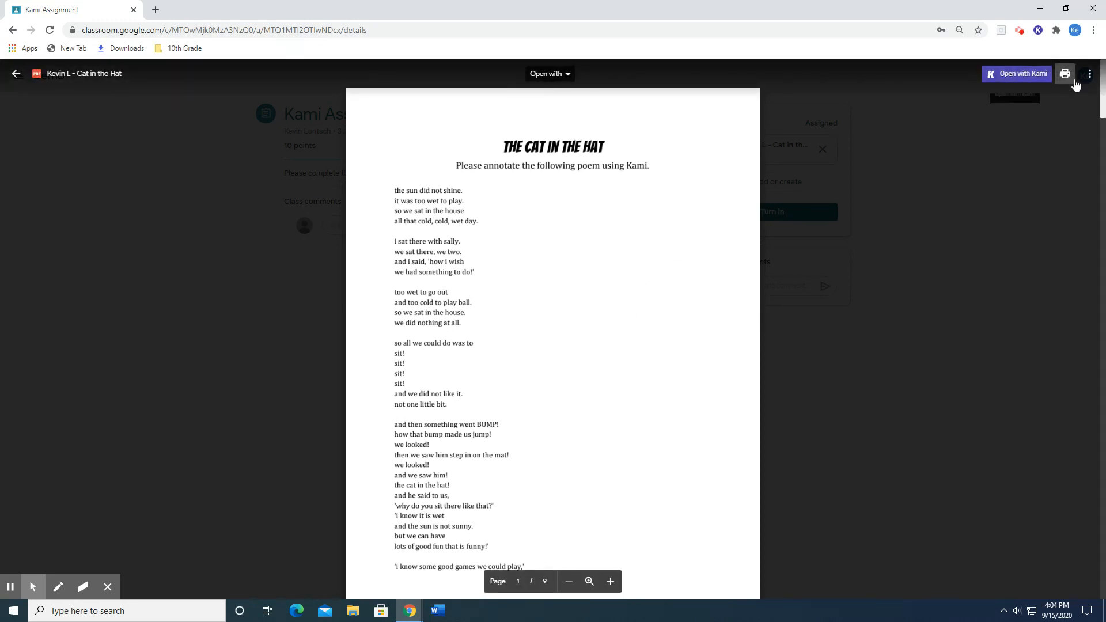
{"action": "left_click", "coordinate": [1008, 75]}
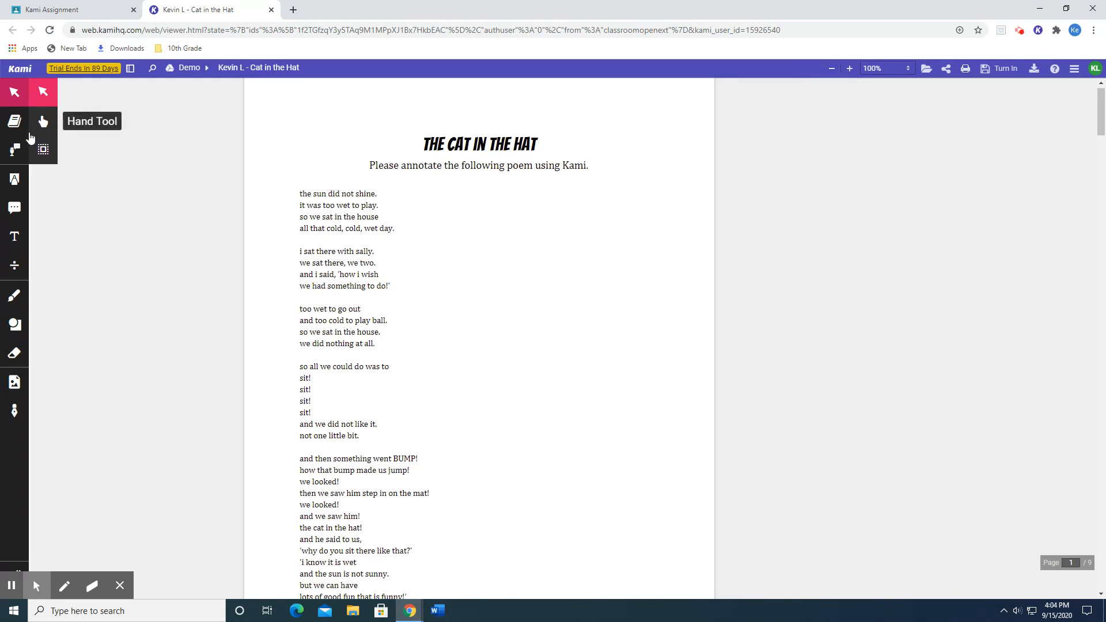
Look up the title word "Cat" with the Dictionary tool and dismiss the definition.
{"action": "left_click", "coordinate": [21, 128]}
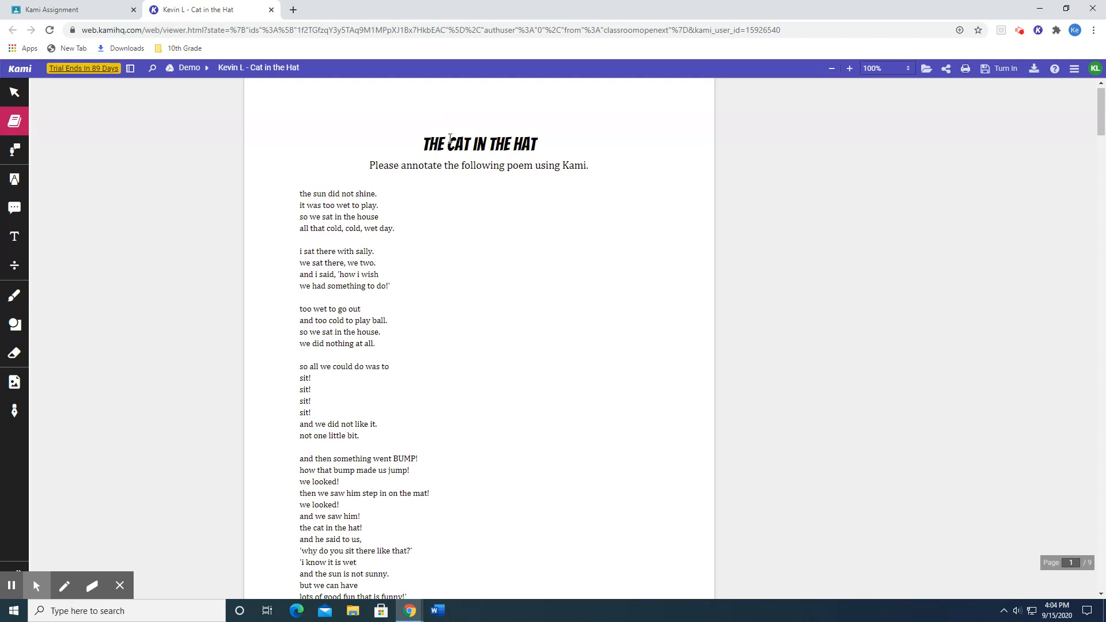
{"action": "left_click_drag", "start_coordinate": [448, 141], "coordinate": [470, 143]}
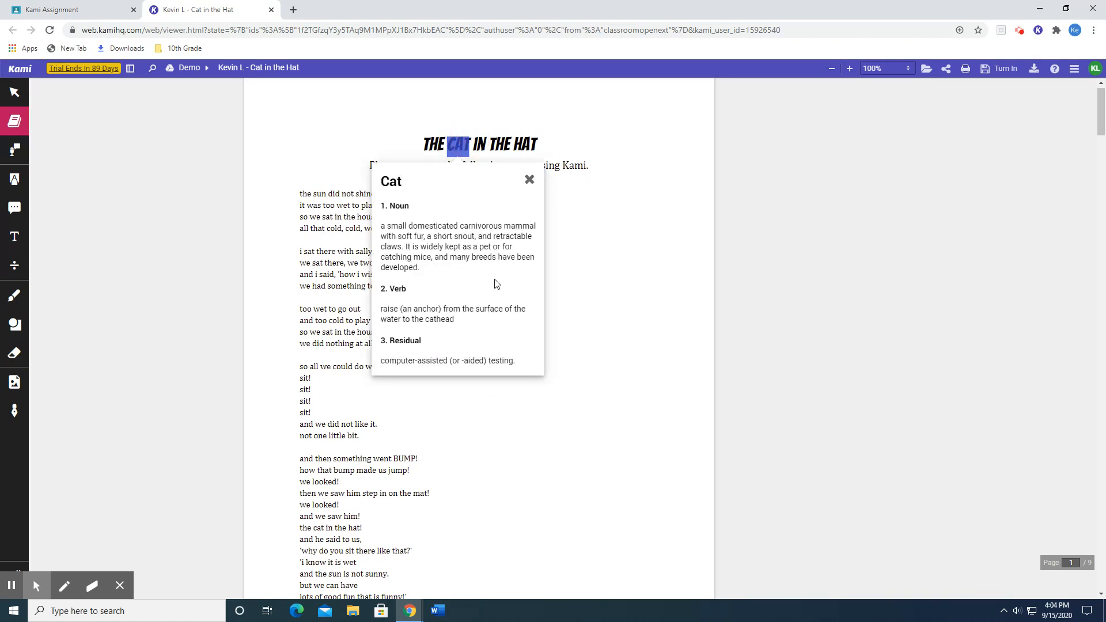
{"action": "left_click", "coordinate": [529, 183]}
Look up the word "jump" in the line "how that bump made us jump!" and dismiss the definition.
{"action": "scroll", "coordinate": [434, 267], "scroll_direction": "down", "scroll_amount": 3}
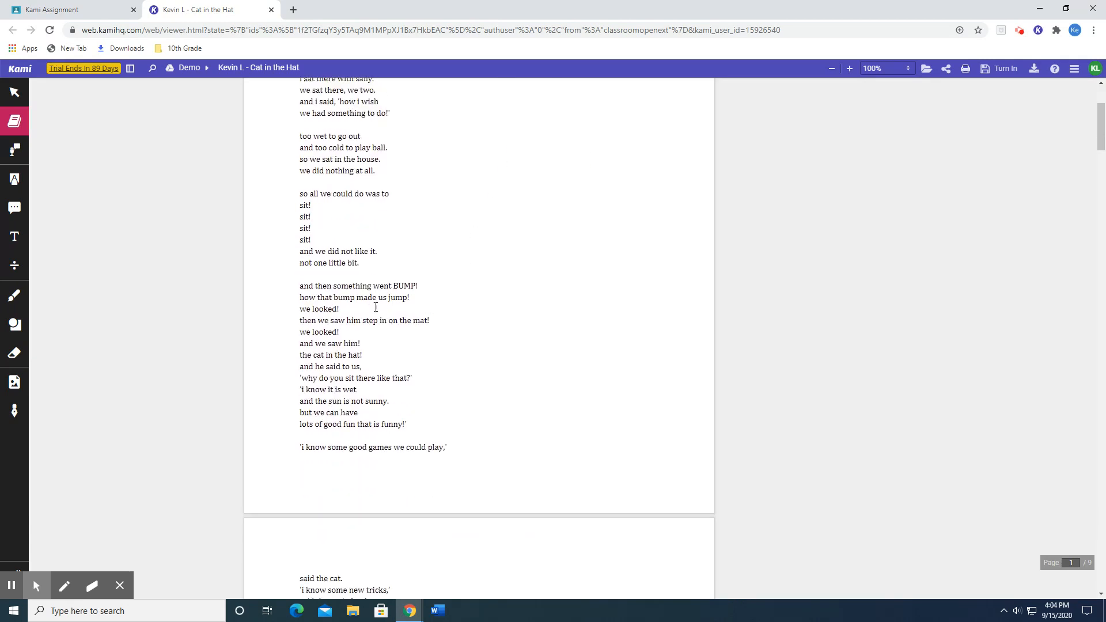
{"action": "double_click", "coordinate": [397, 298]}
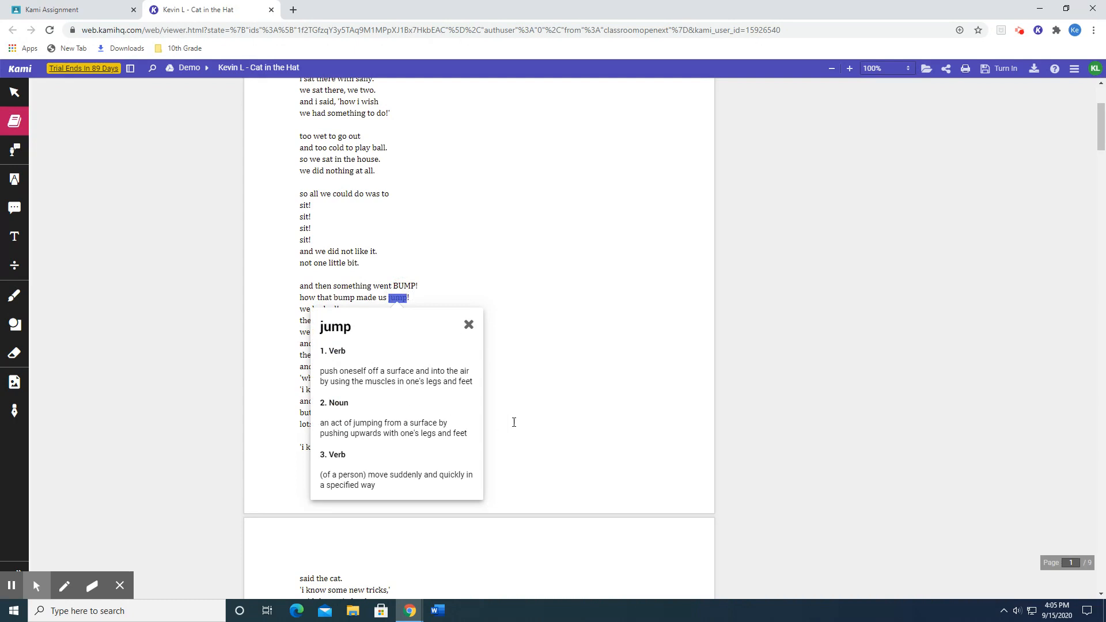
{"action": "left_click", "coordinate": [467, 325]}
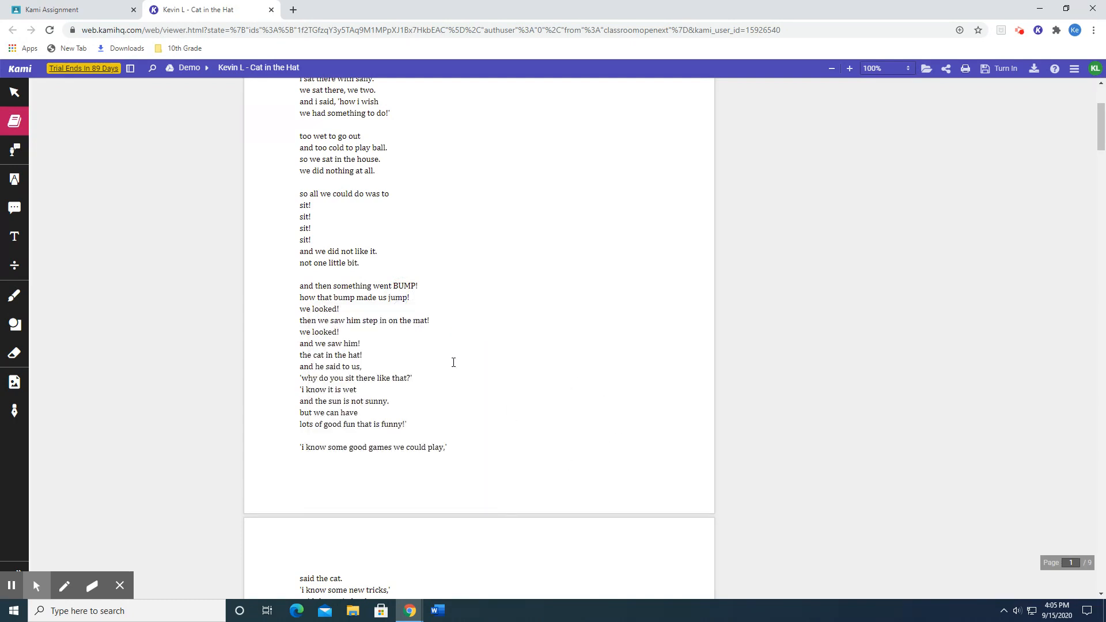
{"action": "scroll", "coordinate": [453, 362], "scroll_direction": "up", "scroll_amount": 3}
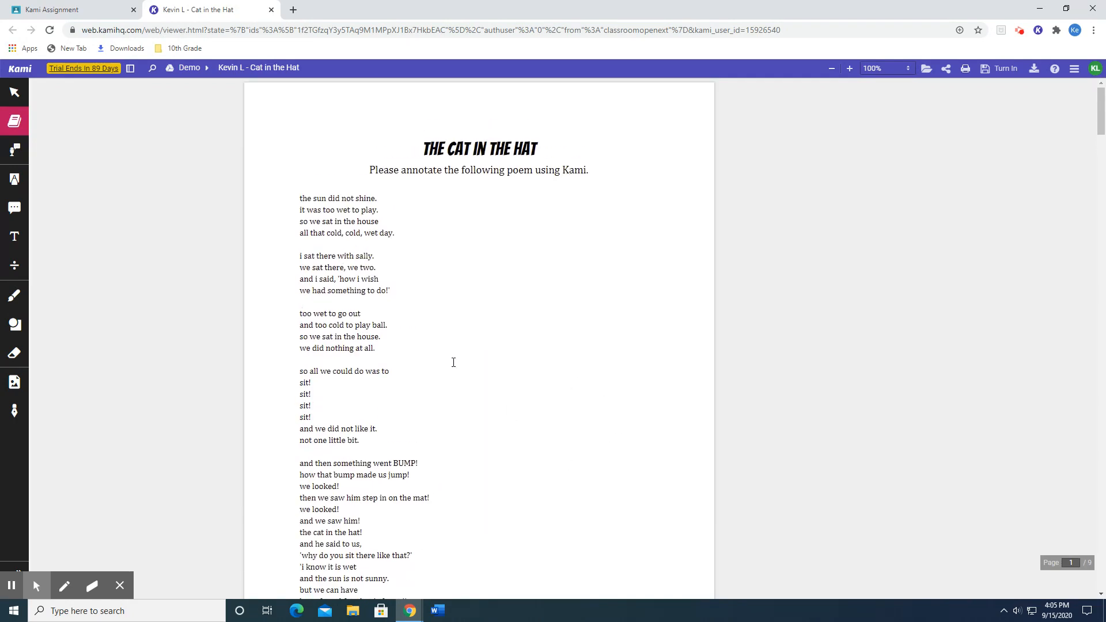
Activate the Text To Speech tool and view the voices available for reading the document aloud.
{"action": "left_click", "coordinate": [15, 151]}
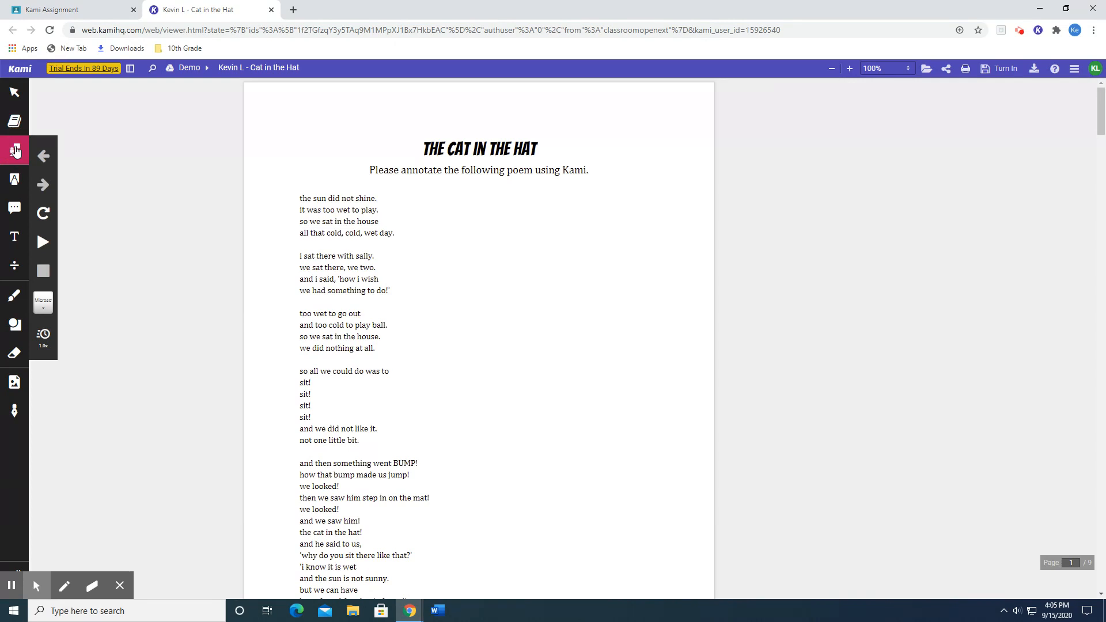
{"action": "left_click", "coordinate": [44, 243]}
{"action": "left_click", "coordinate": [43, 301]}
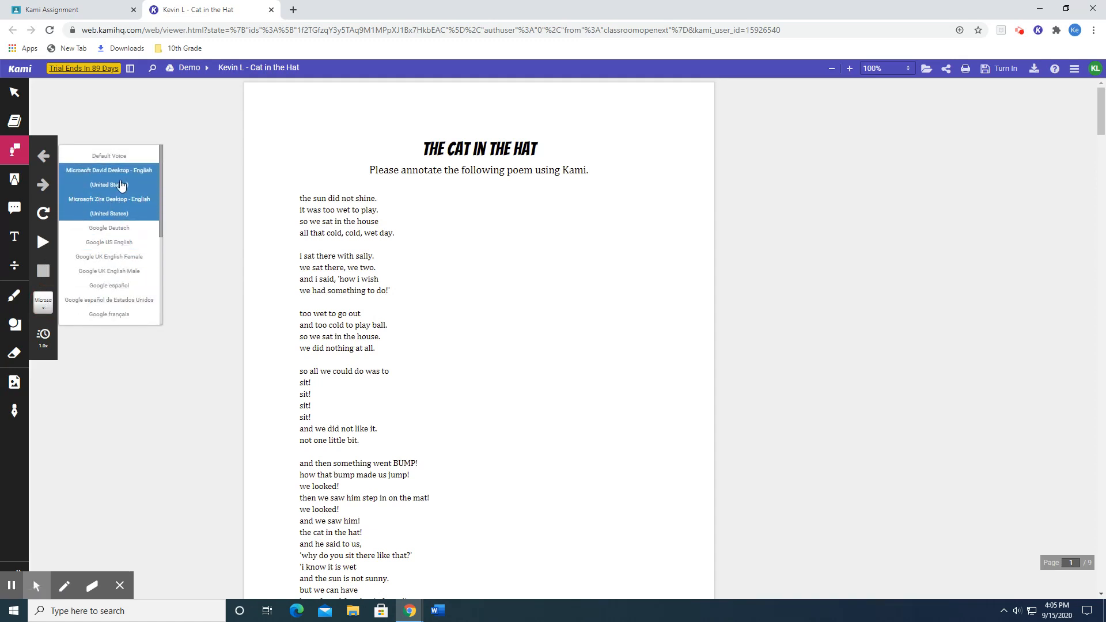
{"action": "left_click", "coordinate": [95, 347]}
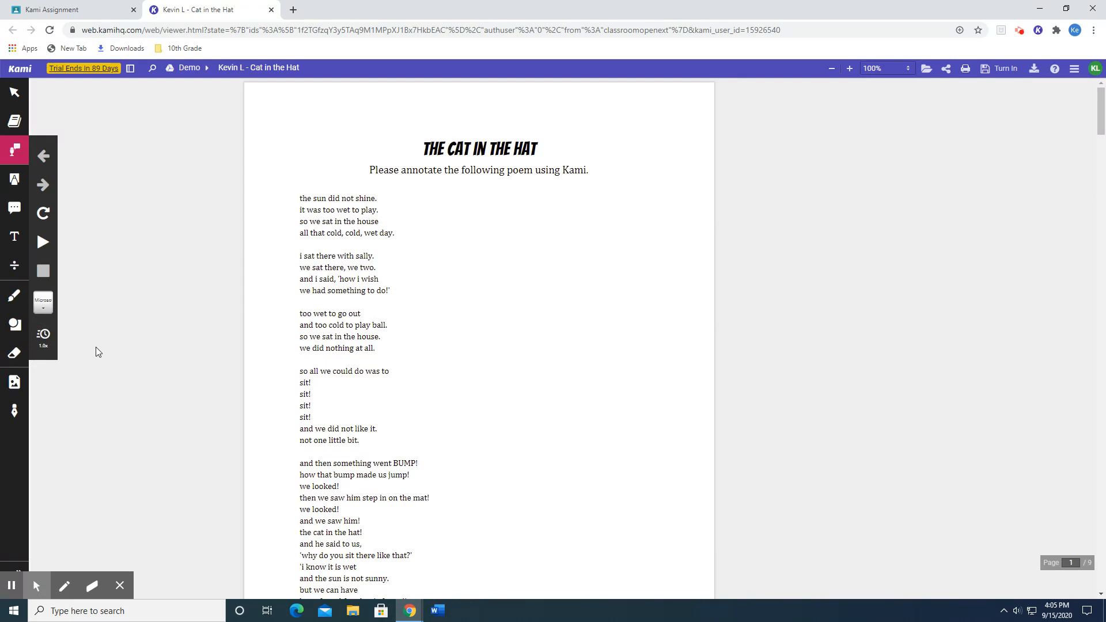
Highlight the poem's first line, "the sun did not shine", in yellow with the text highlighter and select that highlight.
{"action": "left_click", "coordinate": [15, 182]}
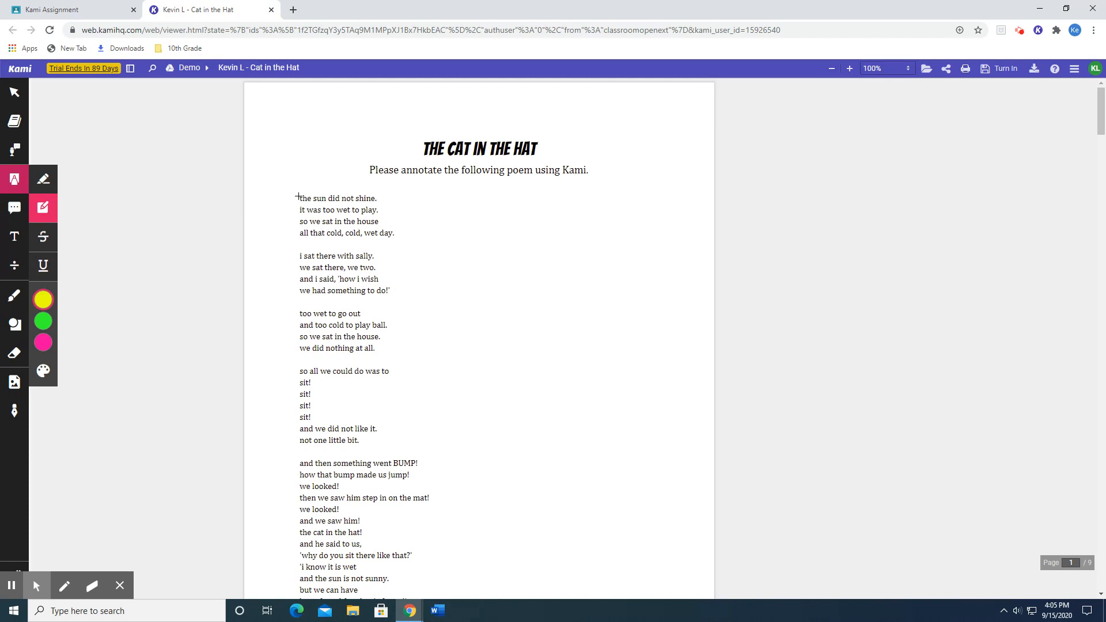
{"action": "left_click", "coordinate": [51, 178]}
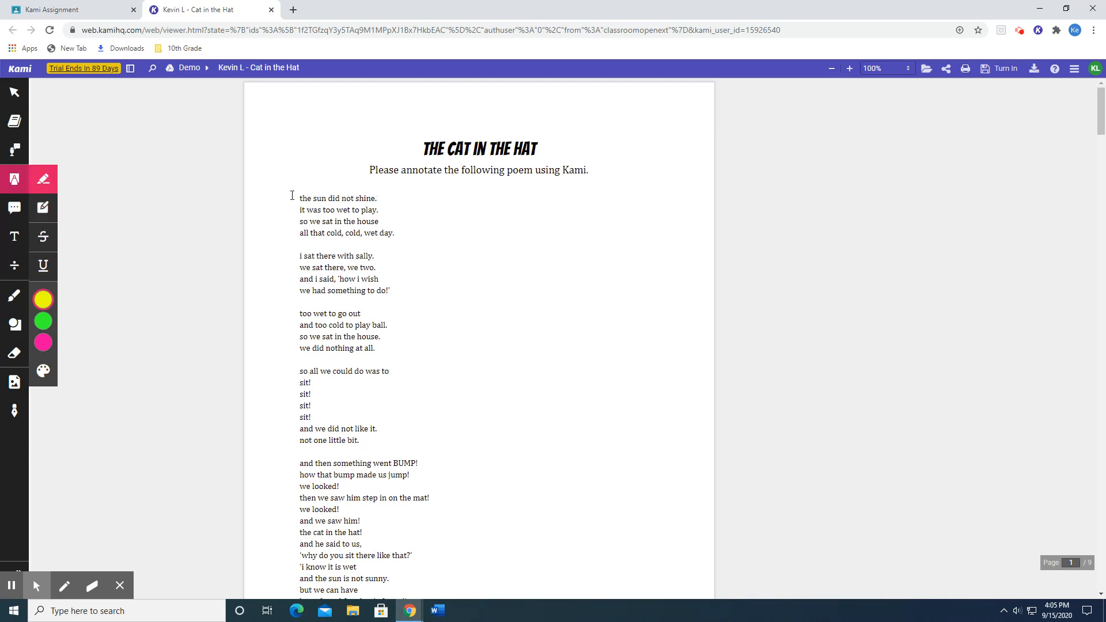
{"action": "left_click_drag", "start_coordinate": [300, 196], "coordinate": [377, 199]}
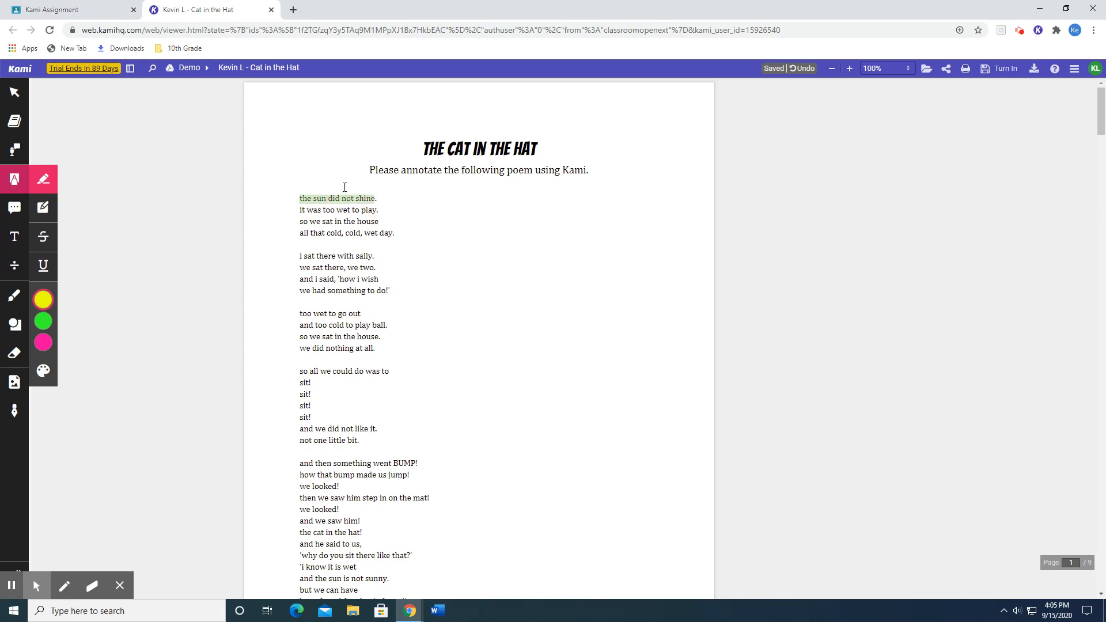
{"action": "left_click", "coordinate": [328, 199]}
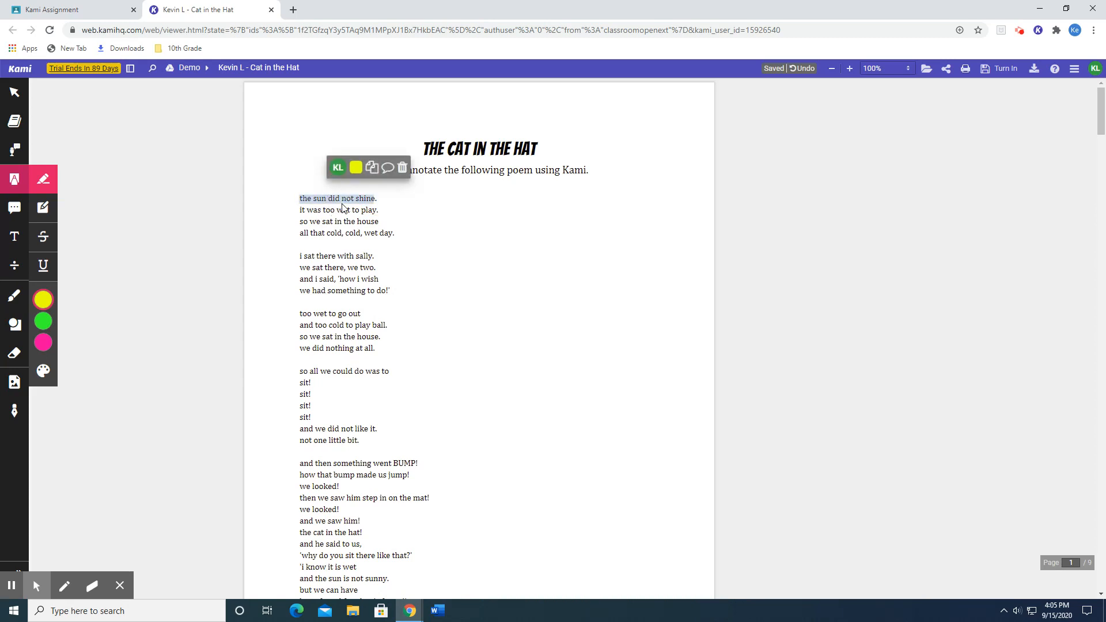
Change the markup colour to light blue and highlight the line "it was too wet to play".
{"action": "mouse_move", "coordinate": [45, 318]}
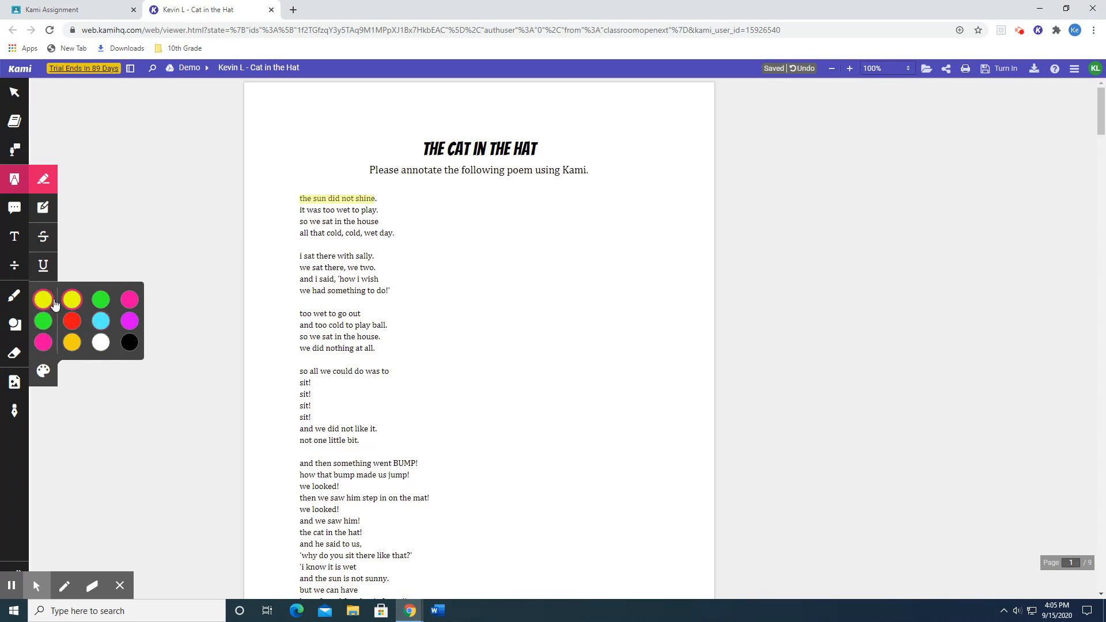
{"action": "left_click", "coordinate": [100, 322]}
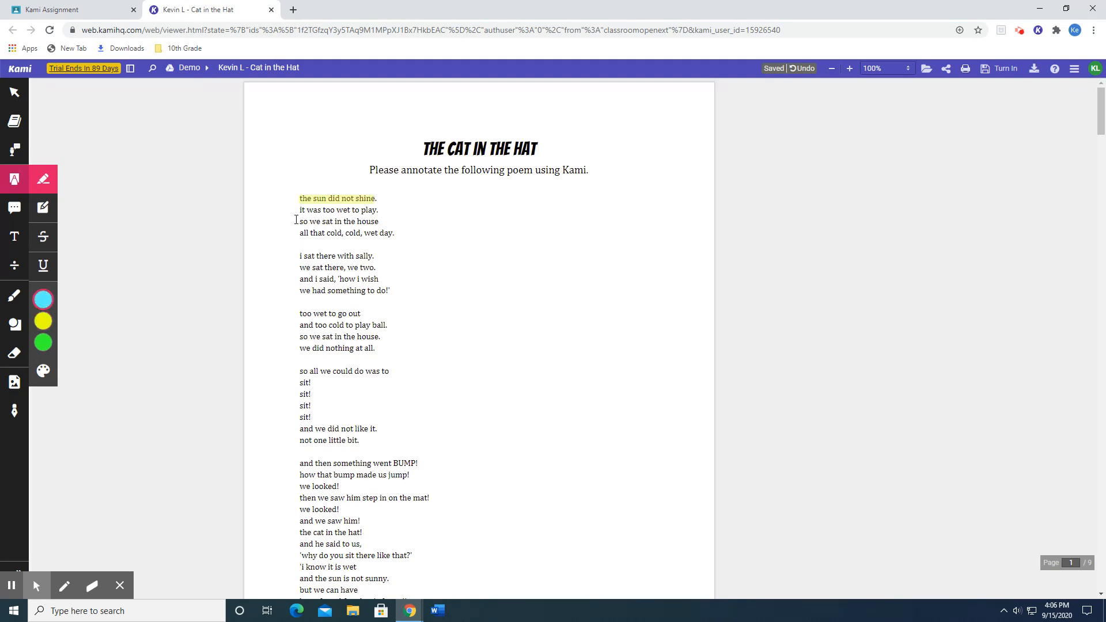
{"action": "left_click_drag", "start_coordinate": [299, 211], "coordinate": [384, 212]}
Add light blue box highlights over the stanza starting "i sat there with sally" and over the blank area beside the first two stanzas.
{"action": "left_click", "coordinate": [51, 210]}
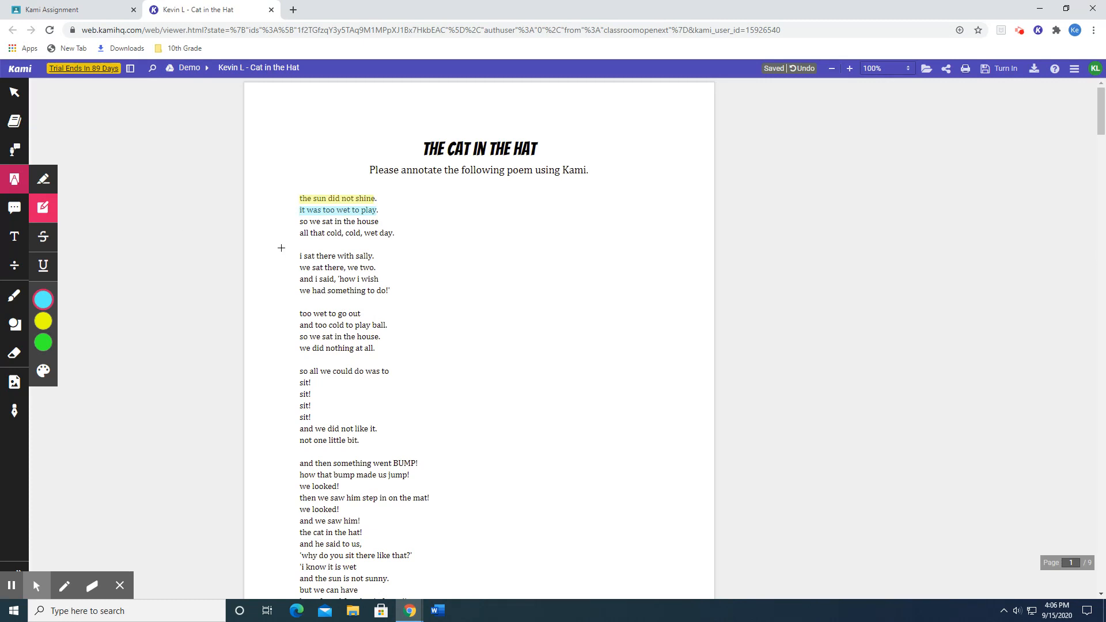
{"action": "left_click_drag", "start_coordinate": [295, 251], "coordinate": [396, 293]}
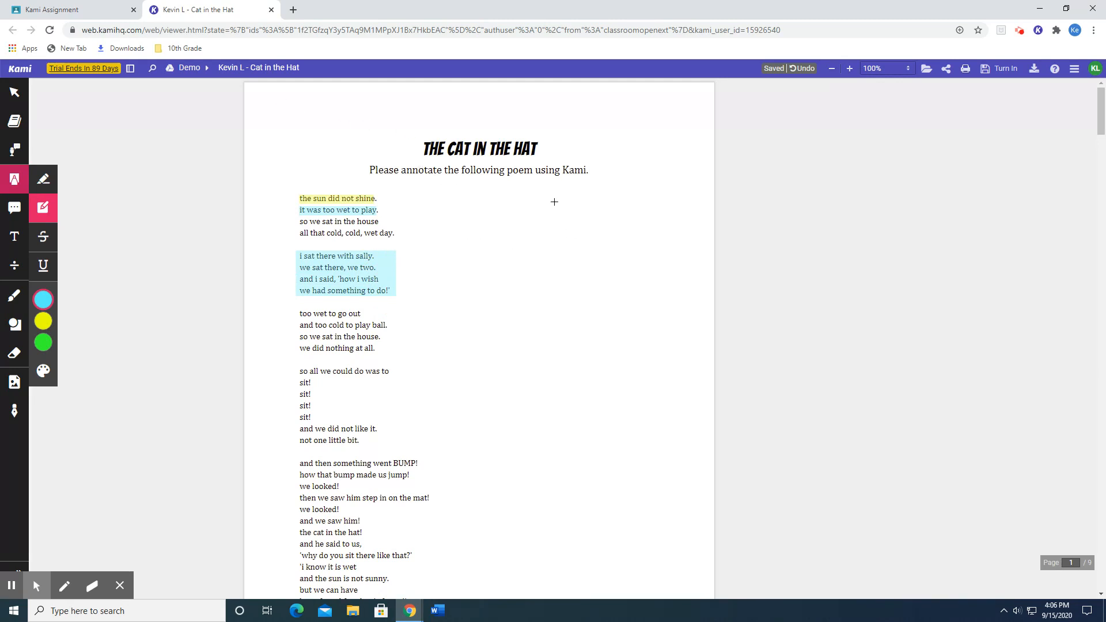
{"action": "left_click_drag", "start_coordinate": [557, 203], "coordinate": [698, 259]}
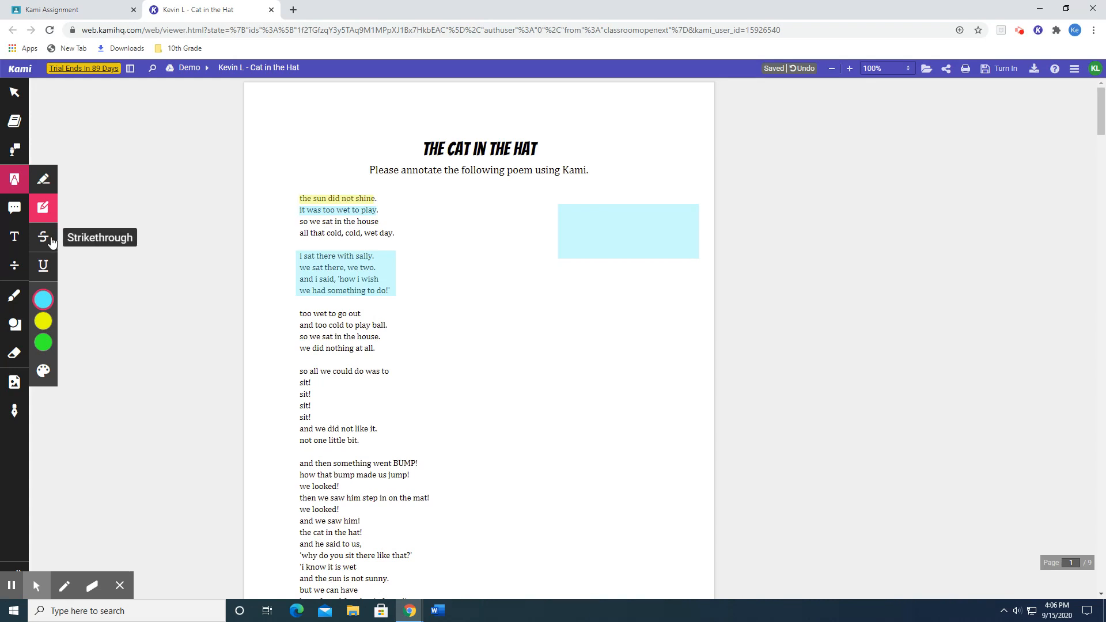
Underline the line "too wet to go out" in yellow.
{"action": "left_click", "coordinate": [43, 273]}
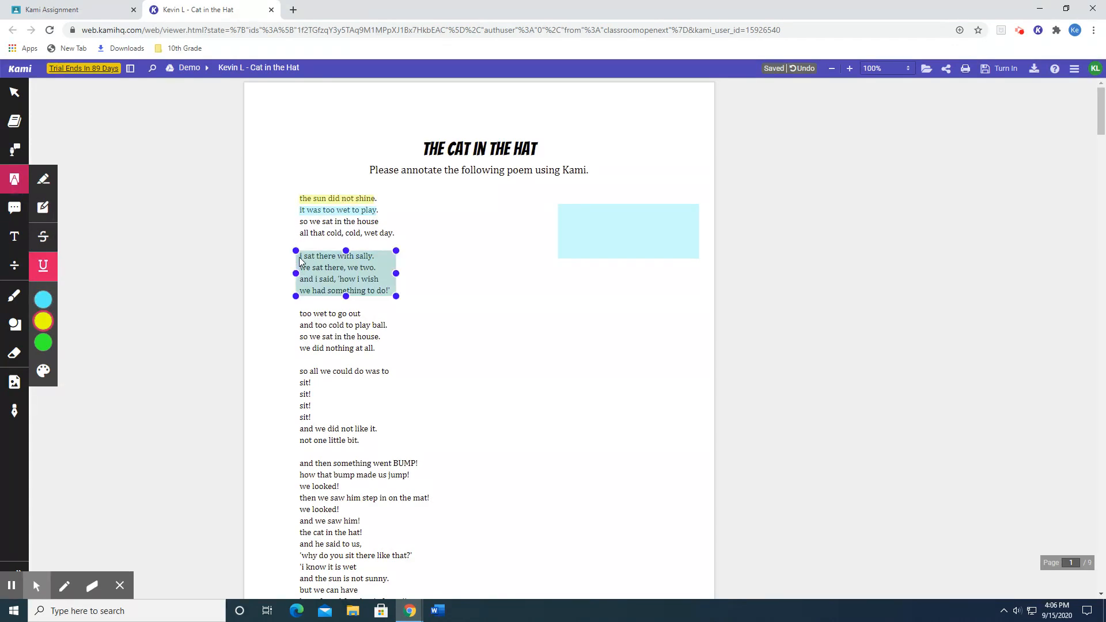
{"action": "left_click_drag", "start_coordinate": [299, 314], "coordinate": [363, 314]}
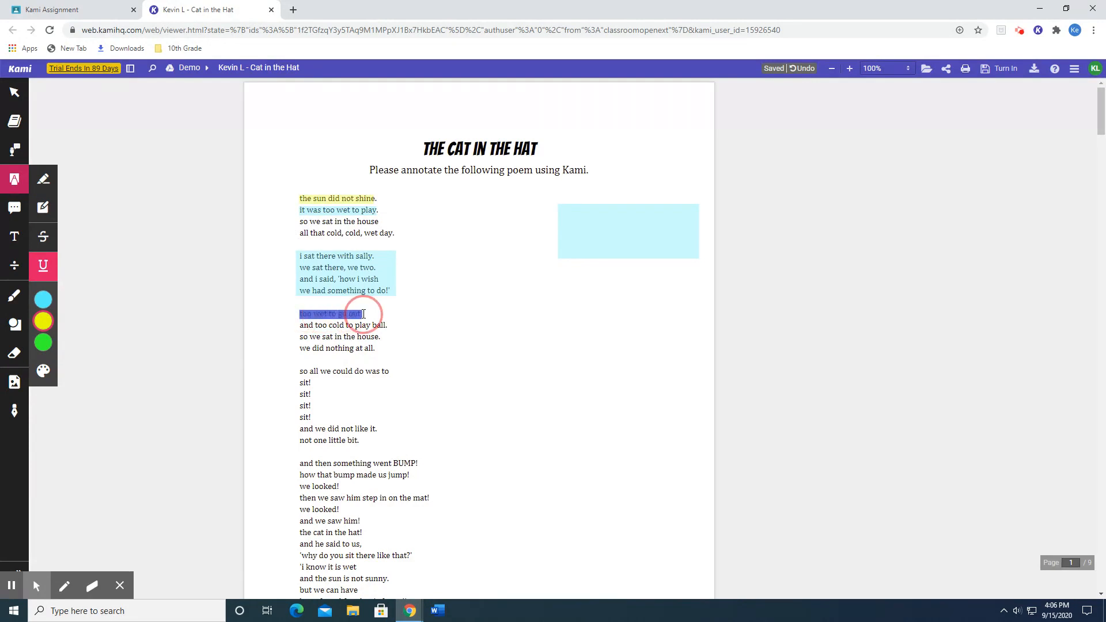
Finish the yellow underline on "too wet to go out" and underline "and too cold to play ball." in red.
{"action": "left_click_drag", "start_coordinate": [364, 314], "coordinate": [363, 314]}
{"action": "mouse_move", "coordinate": [57, 349]}
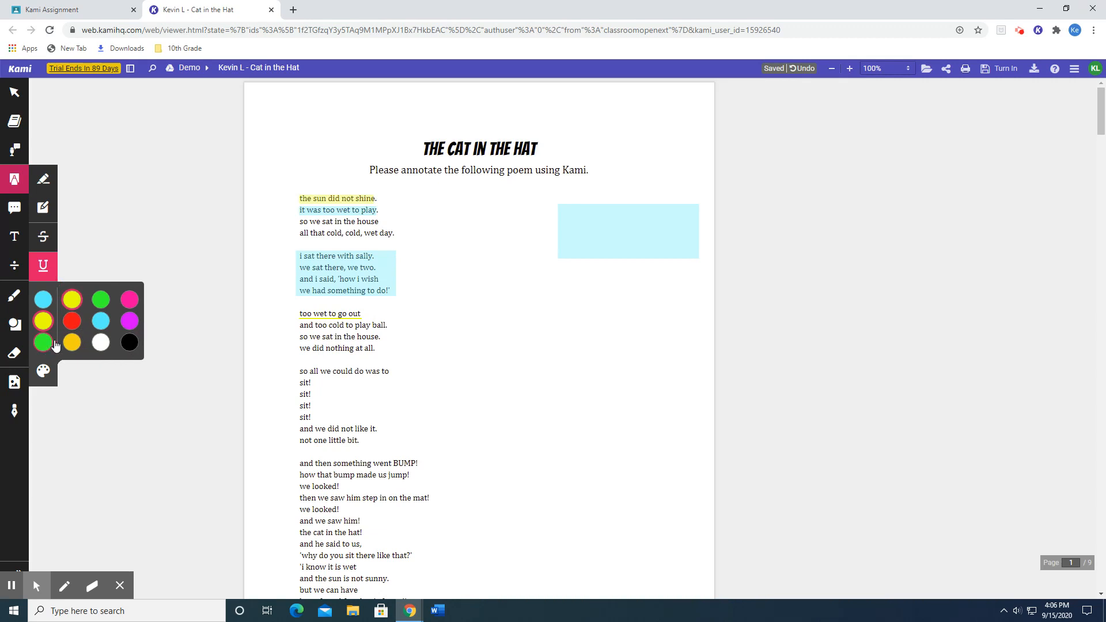
{"action": "left_click", "coordinate": [68, 324]}
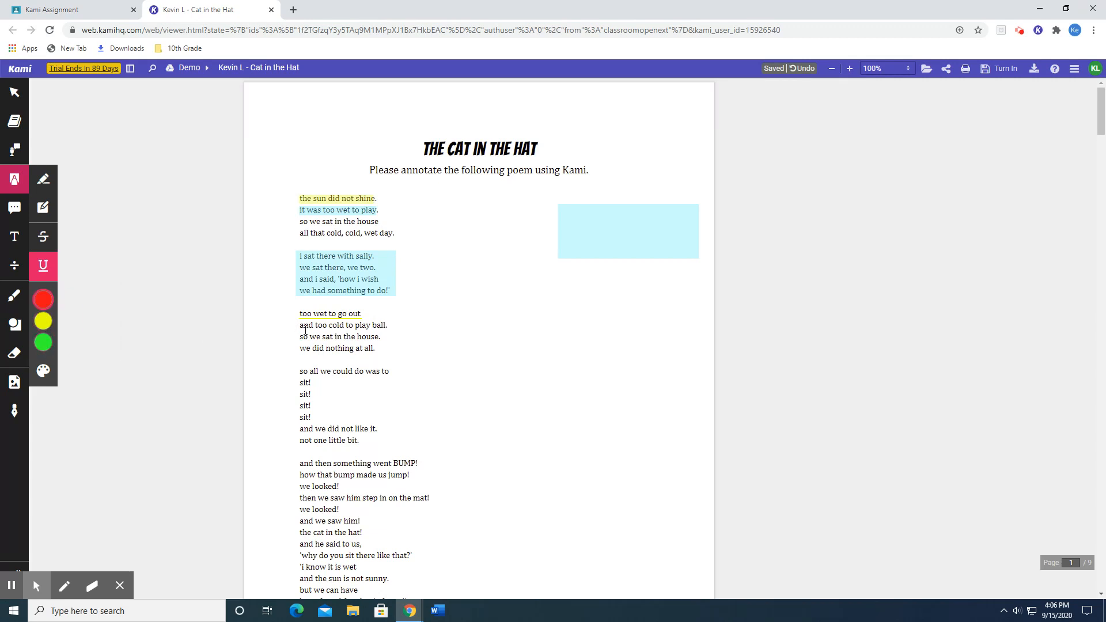
{"action": "mouse_move", "coordinate": [58, 323]}
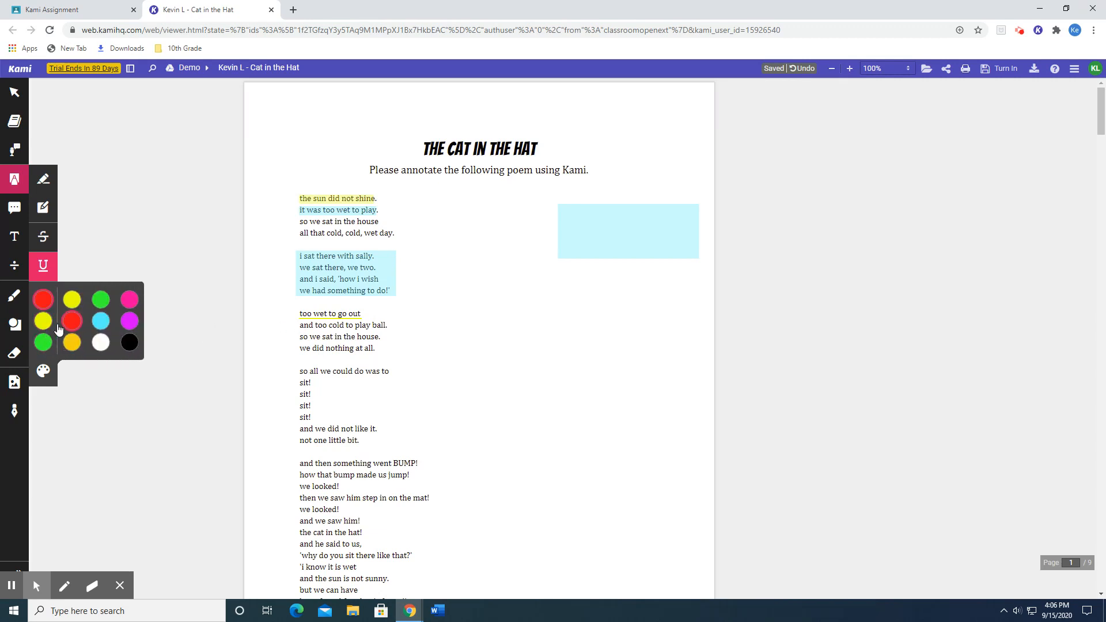
{"action": "left_click_drag", "start_coordinate": [301, 327], "coordinate": [387, 327]}
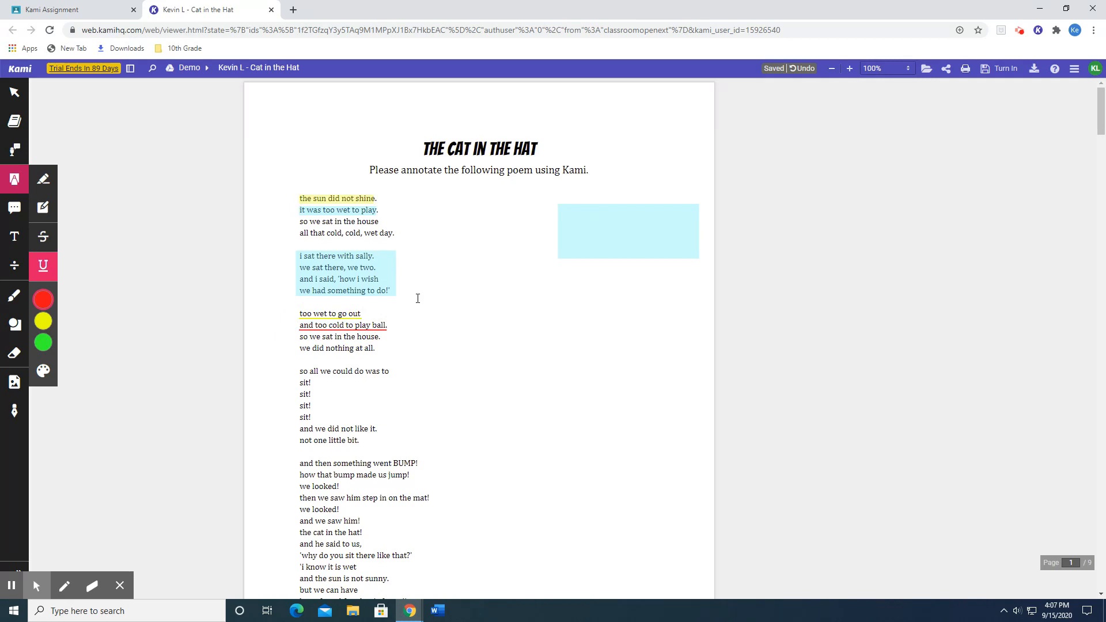
Add a yellow comment marker at the second "sit!" line with the comment text "Sit".
{"action": "left_click", "coordinate": [14, 211]}
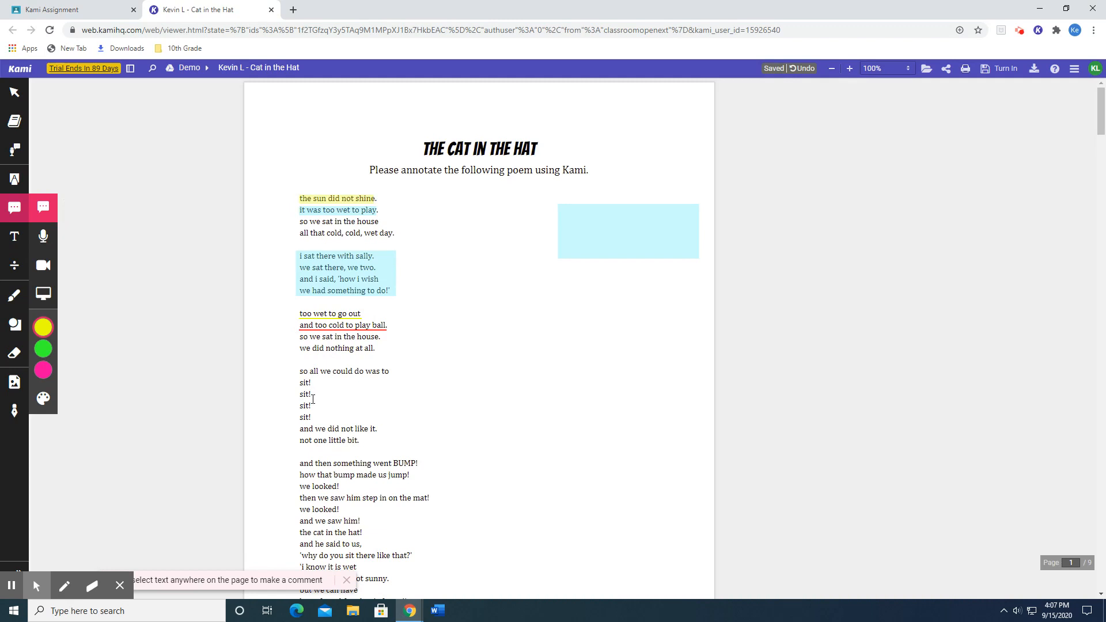
{"action": "left_click", "coordinate": [313, 395]}
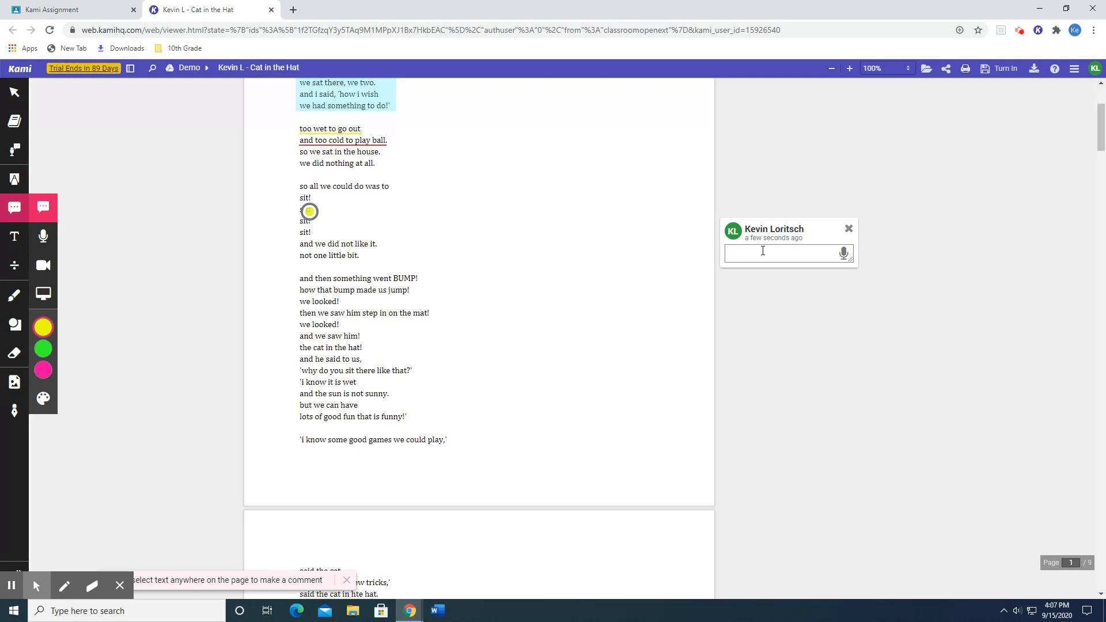
{"action": "type", "text": "Sit"}
{"action": "key", "text": "Return"}
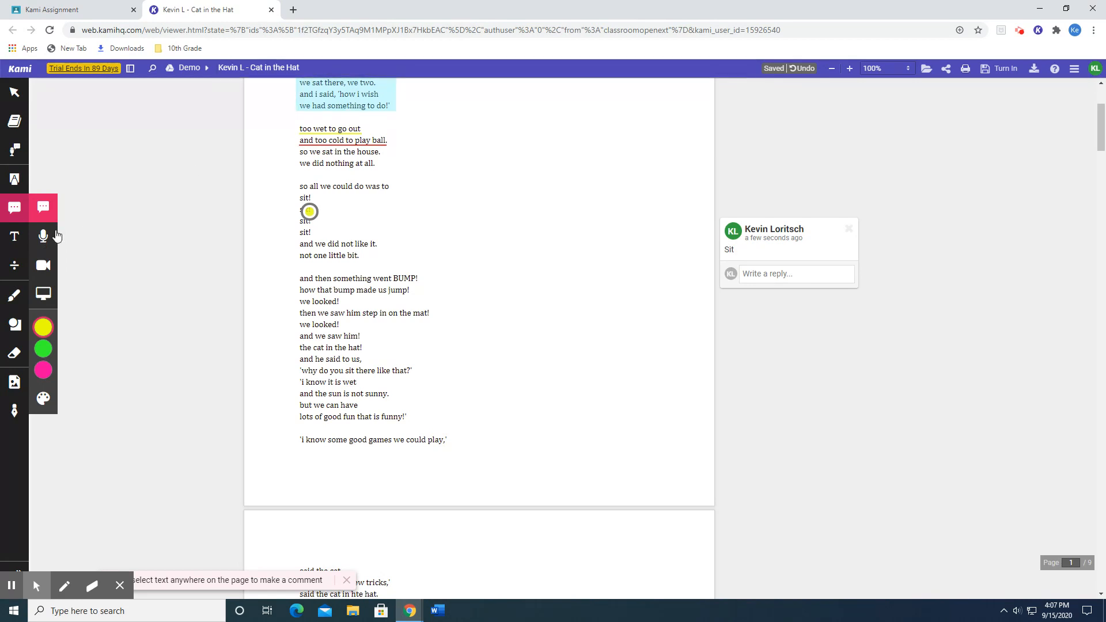
Place a text box in the blank area beside the "too wet to go out" stanza and enlarge it across the right margin.
{"action": "left_click", "coordinate": [13, 239]}
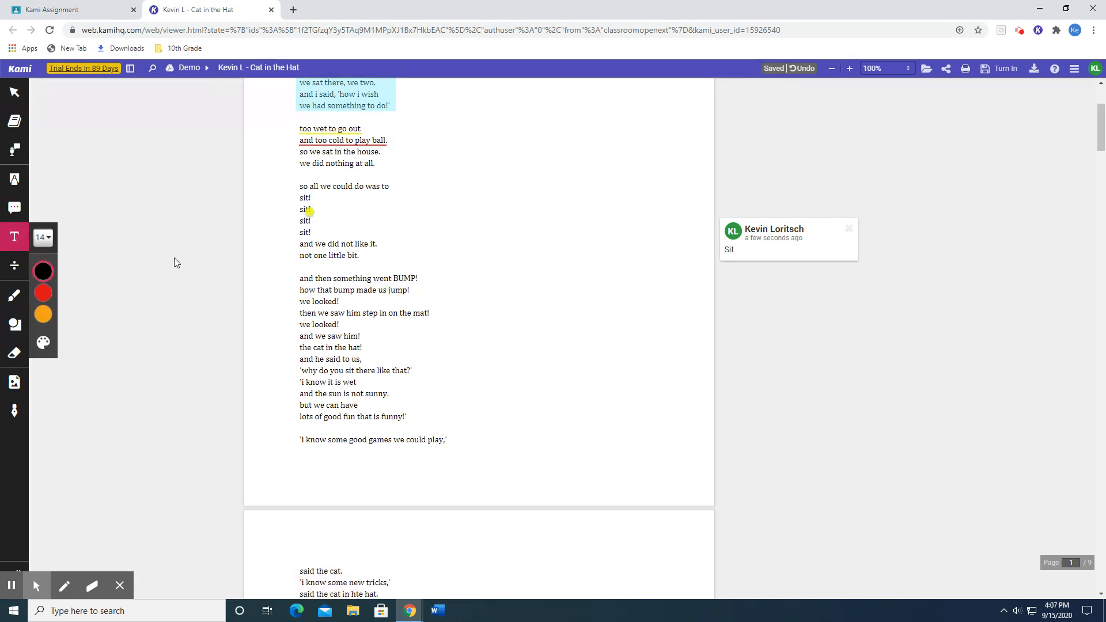
{"action": "scroll", "coordinate": [172, 257], "scroll_direction": "up", "scroll_amount": 2}
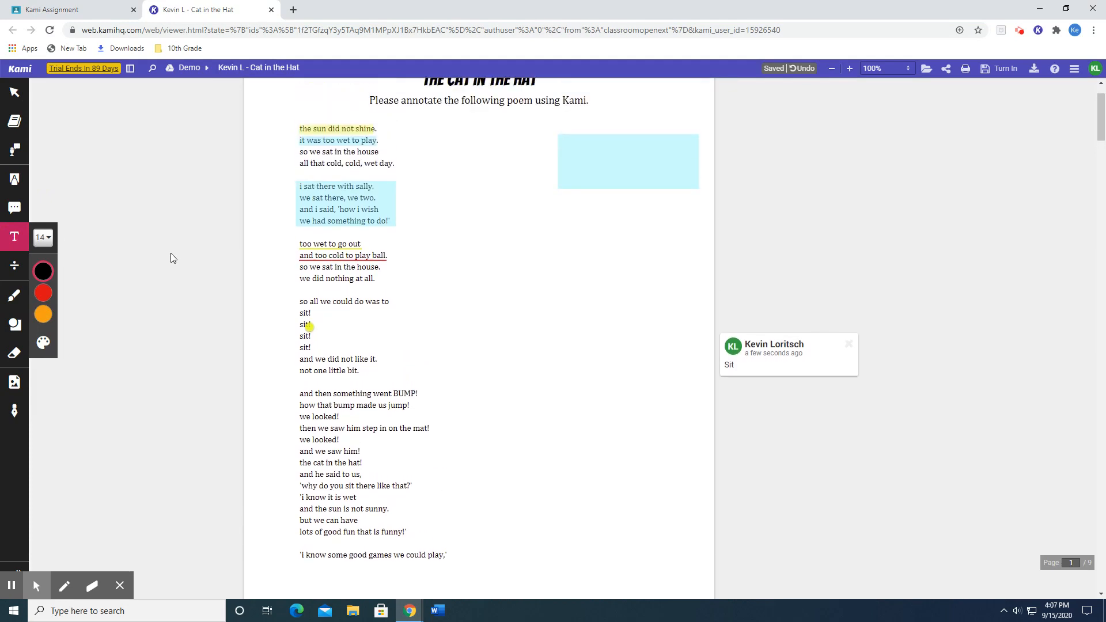
{"action": "mouse_move", "coordinate": [44, 275]}
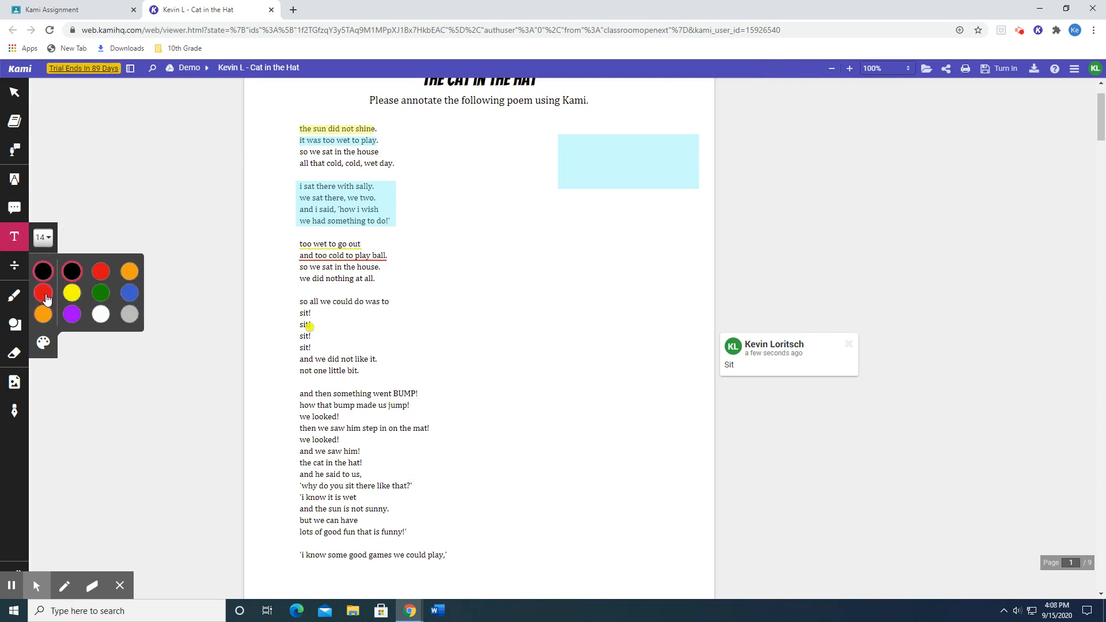
{"action": "left_click", "coordinate": [501, 260]}
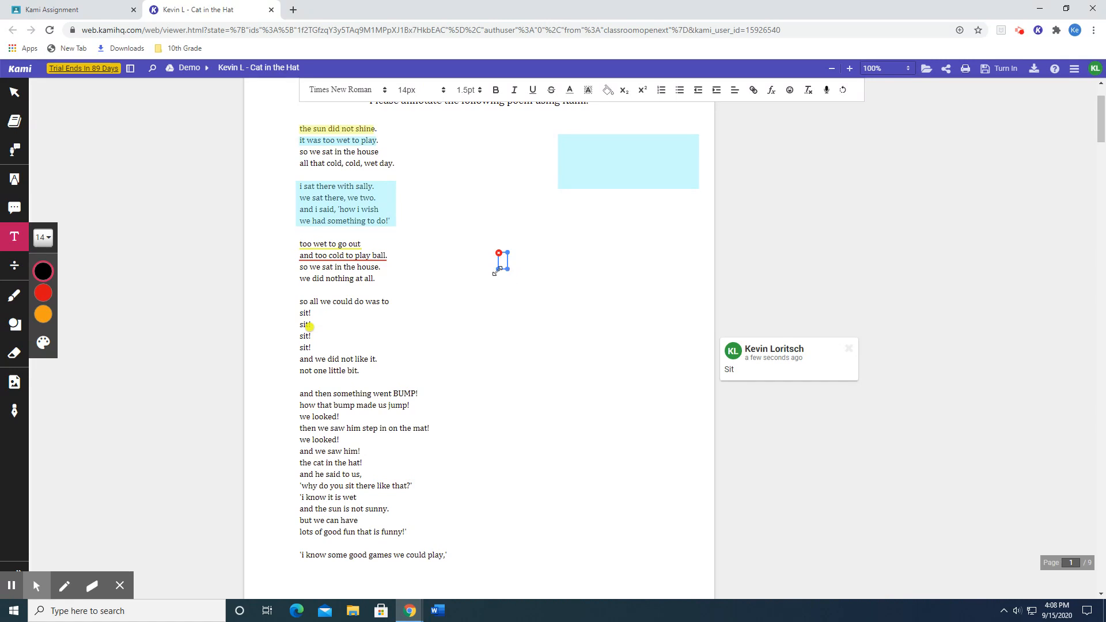
{"action": "left_click_drag", "start_coordinate": [508, 269], "coordinate": [693, 353]}
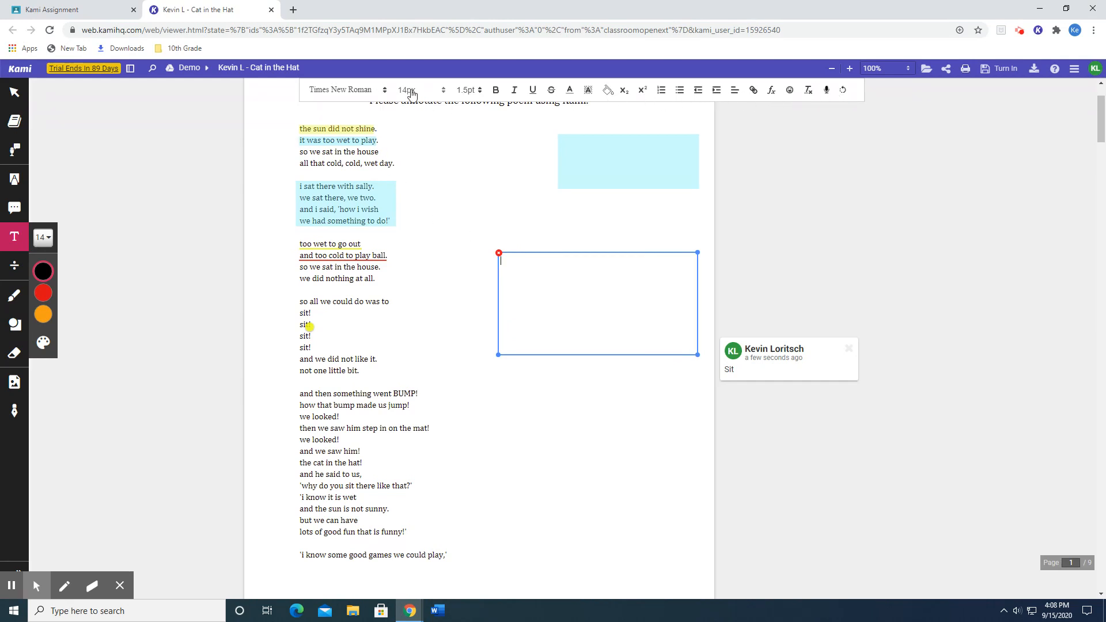
Set the text box font to Playfair Display and enter "Hello!".
{"action": "left_click", "coordinate": [385, 91]}
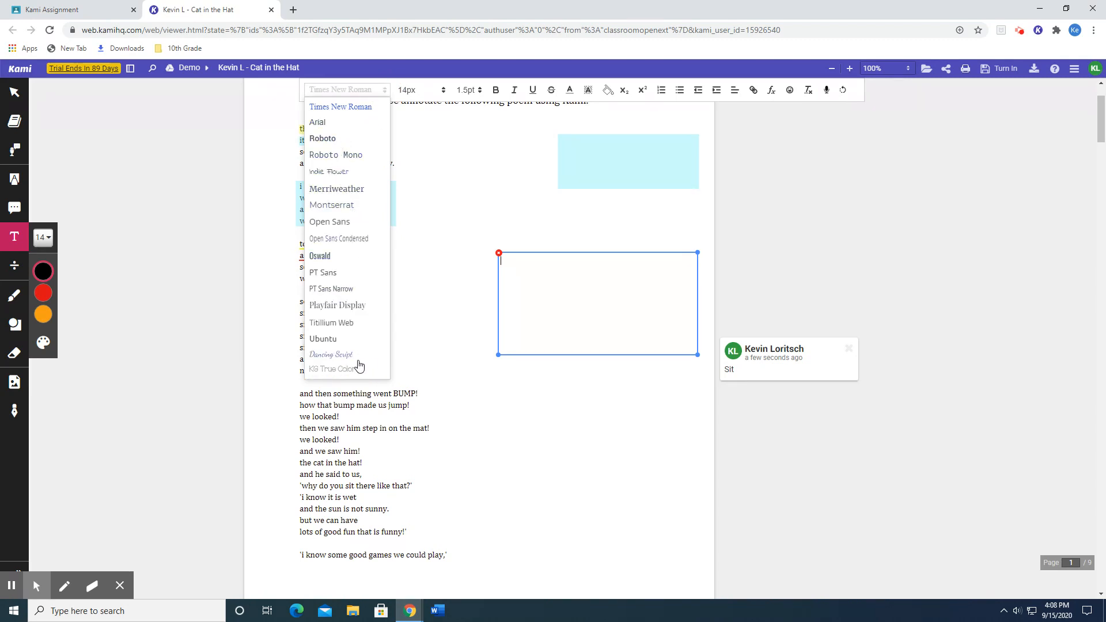
{"action": "left_click", "coordinate": [345, 305]}
{"action": "type", "text": "I"}
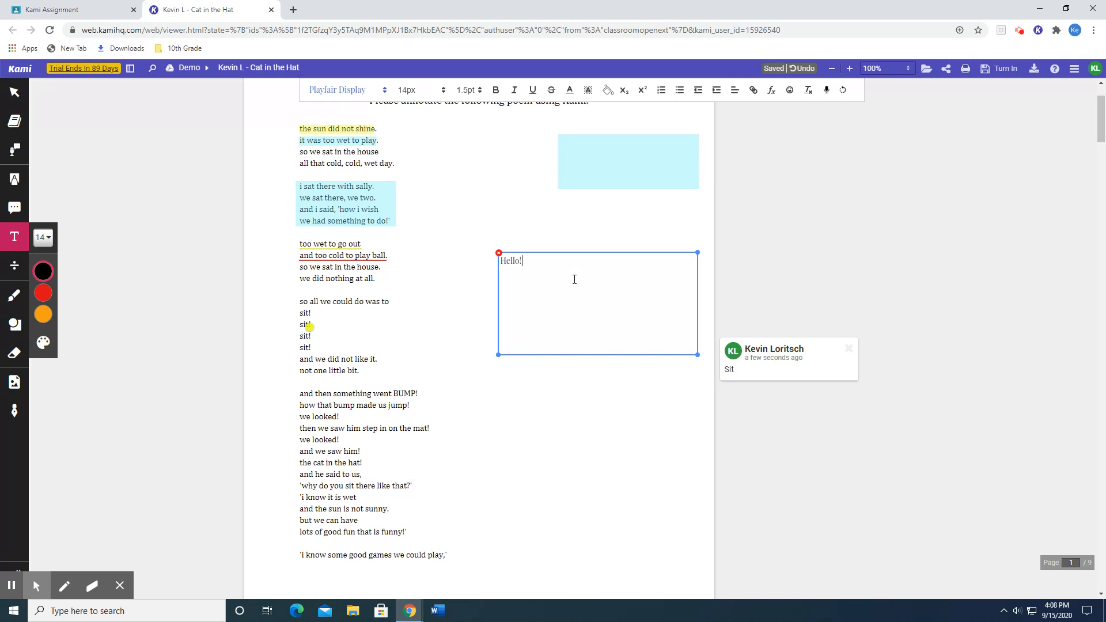
{"action": "left_click", "coordinate": [593, 380]}
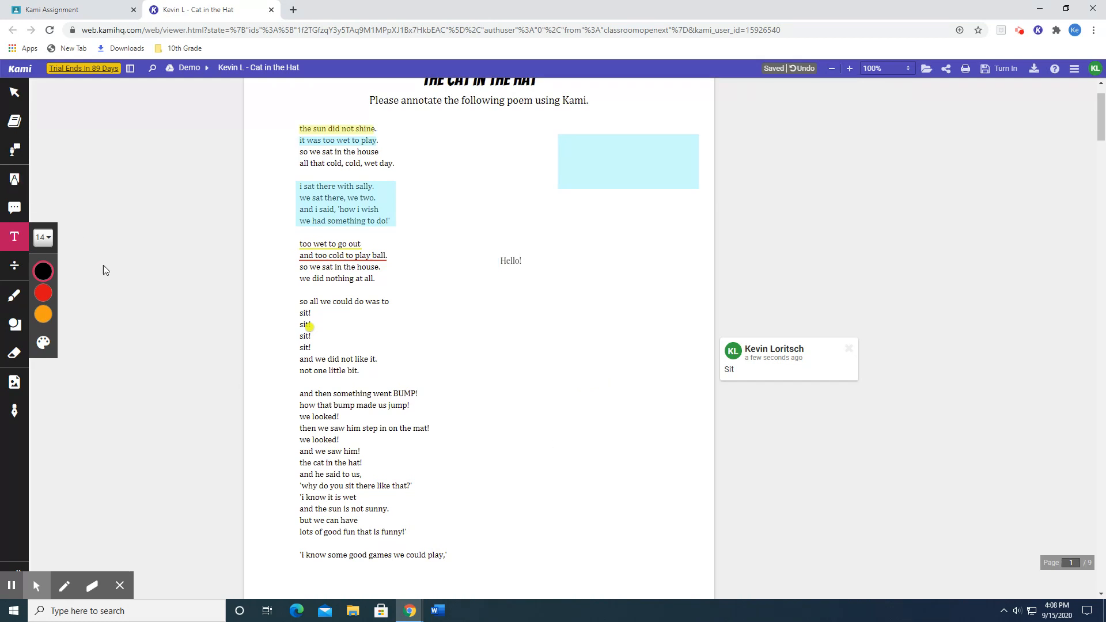
Erase both light blue box highlights with the Drawings and Shapes eraser.
{"action": "left_click", "coordinate": [13, 355]}
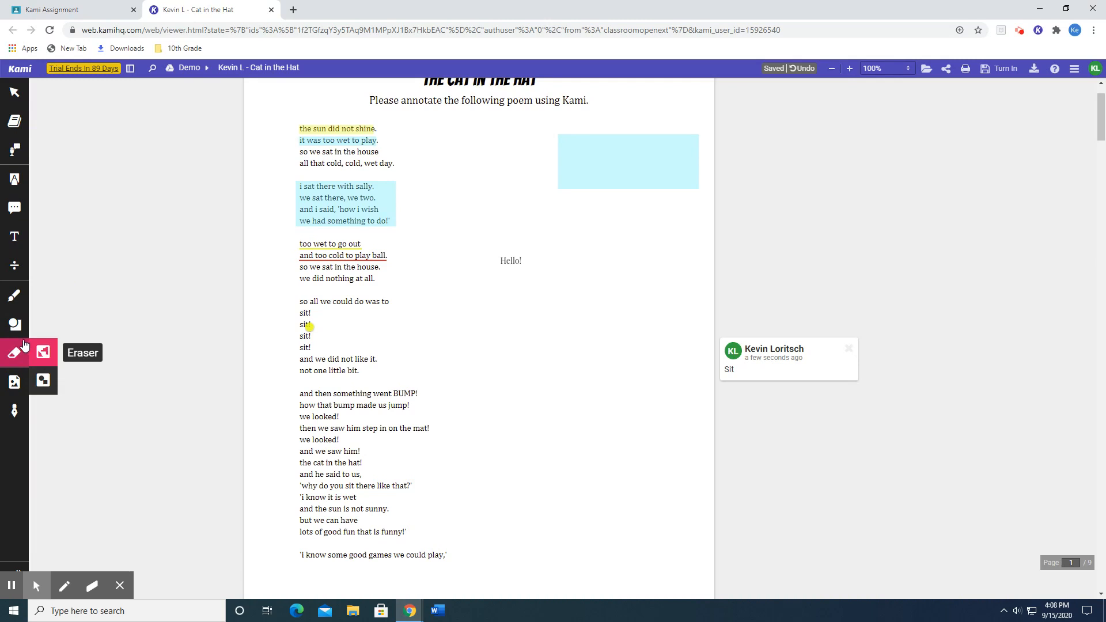
{"action": "left_click", "coordinate": [43, 385]}
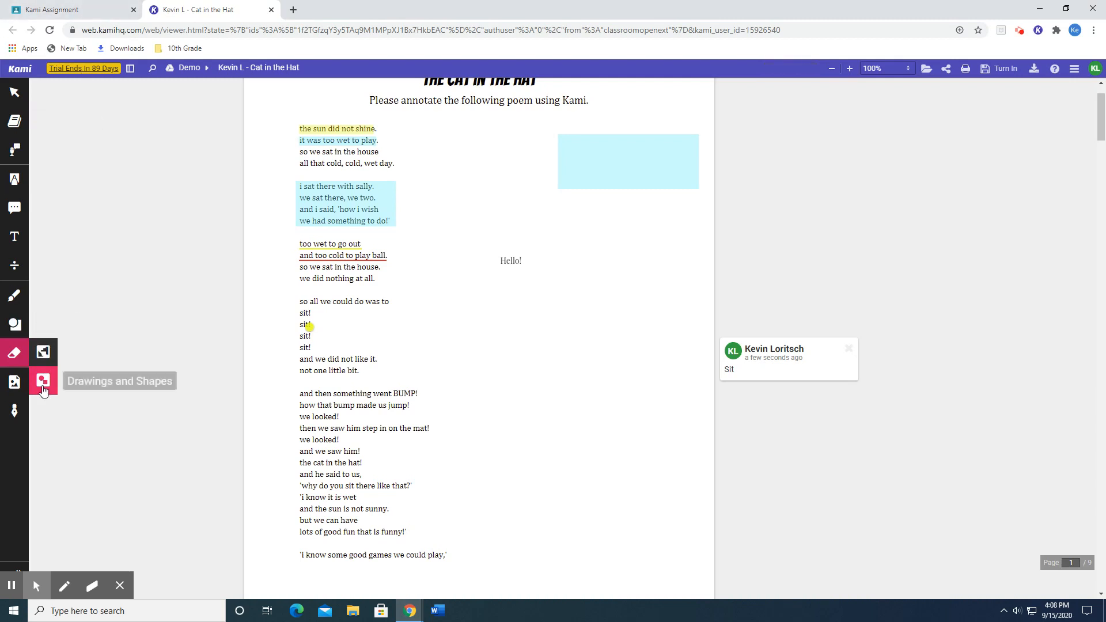
{"action": "left_click", "coordinate": [511, 274]}
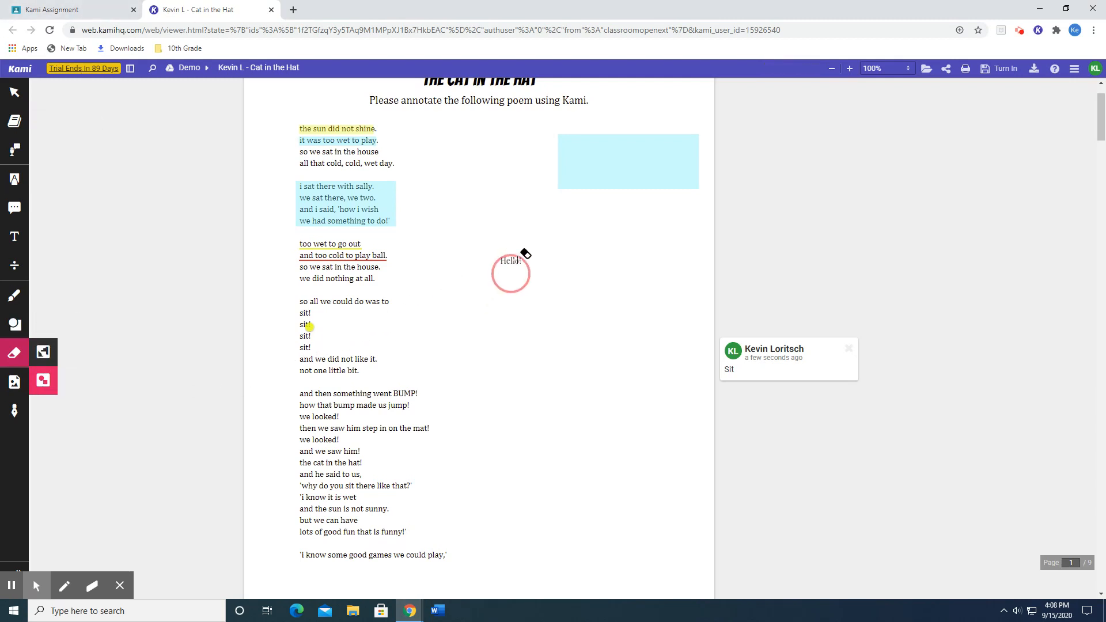
{"action": "left_click", "coordinate": [522, 254]}
{"action": "left_click", "coordinate": [523, 251]}
{"action": "left_click", "coordinate": [514, 259]}
{"action": "left_click", "coordinate": [570, 170]}
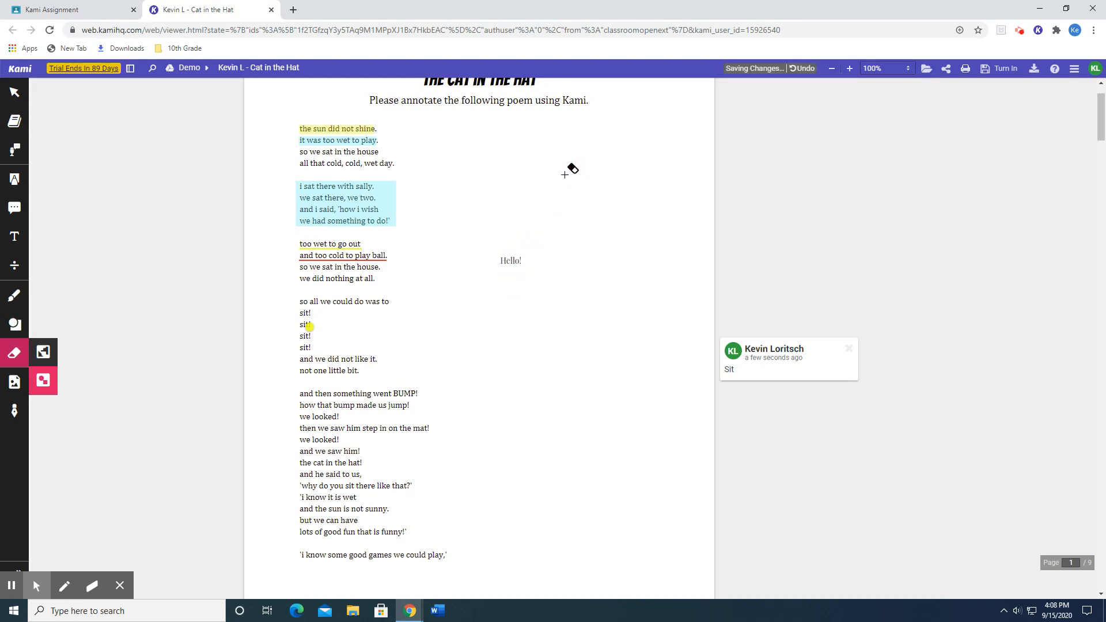
{"action": "left_click", "coordinate": [346, 185]}
Try to erase the red underline, the comment marker, the yellow text highlight and the "Hello!" text with the Drawings and Shapes eraser.
{"action": "left_click", "coordinate": [348, 252]}
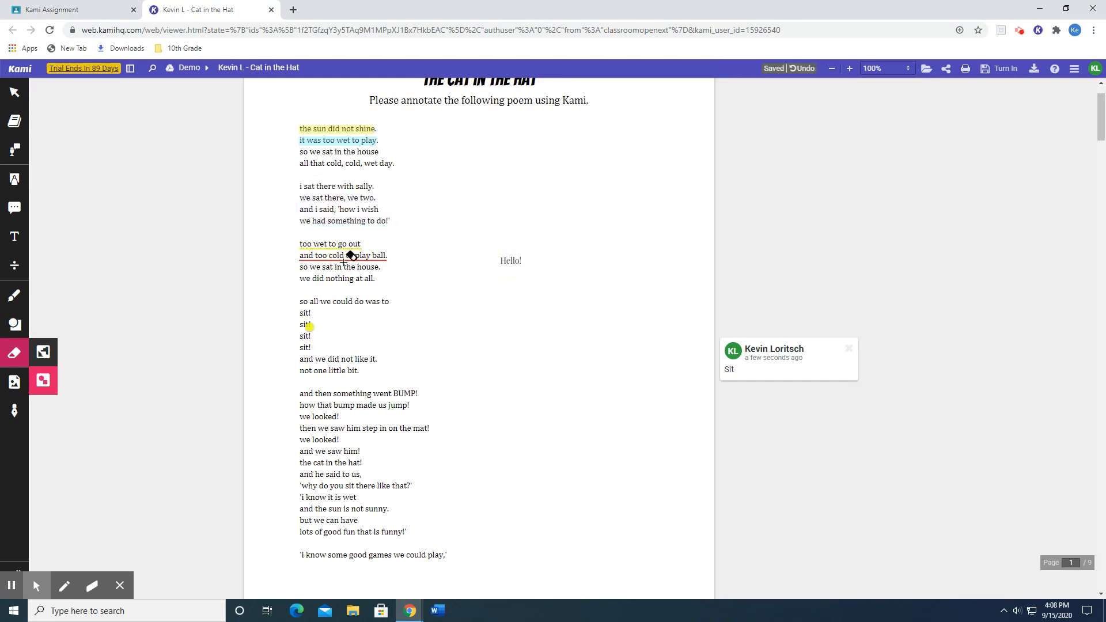
{"action": "left_click", "coordinate": [312, 331]}
{"action": "left_click", "coordinate": [340, 133]}
{"action": "left_click_drag", "start_coordinate": [306, 128], "coordinate": [369, 133]}
{"action": "left_click", "coordinate": [510, 260]}
{"action": "left_click", "coordinate": [511, 262]}
{"action": "left_click", "coordinate": [310, 331]}
{"action": "left_click", "coordinate": [310, 331]}
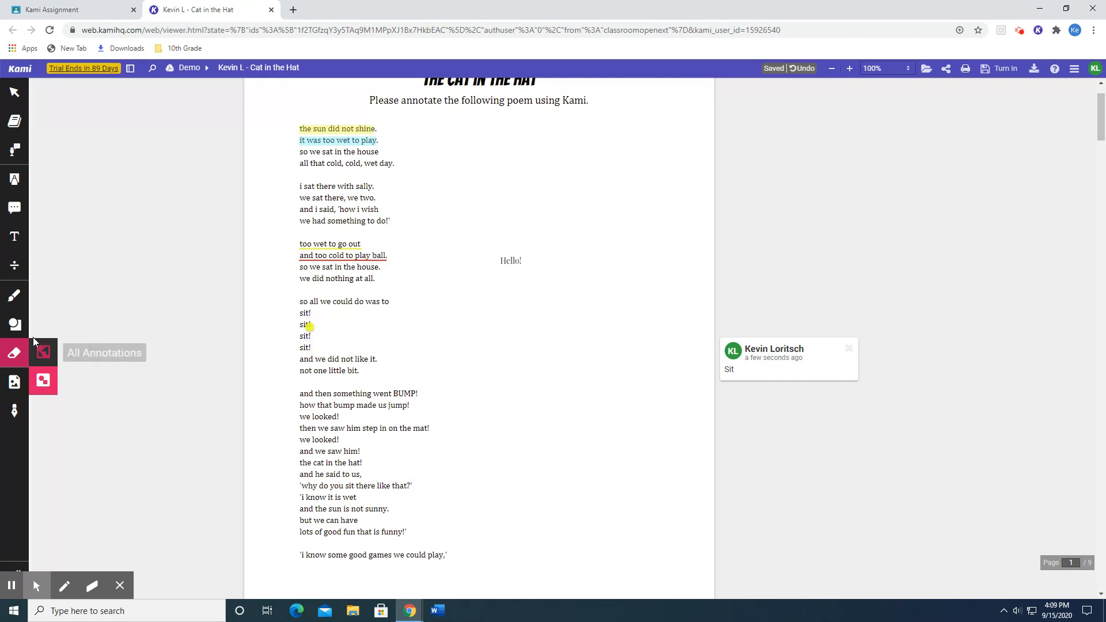
Erase the text highlights, underlines, "Hello!" text and comment marker with the All Annotations eraser.
{"action": "left_click", "coordinate": [41, 354]}
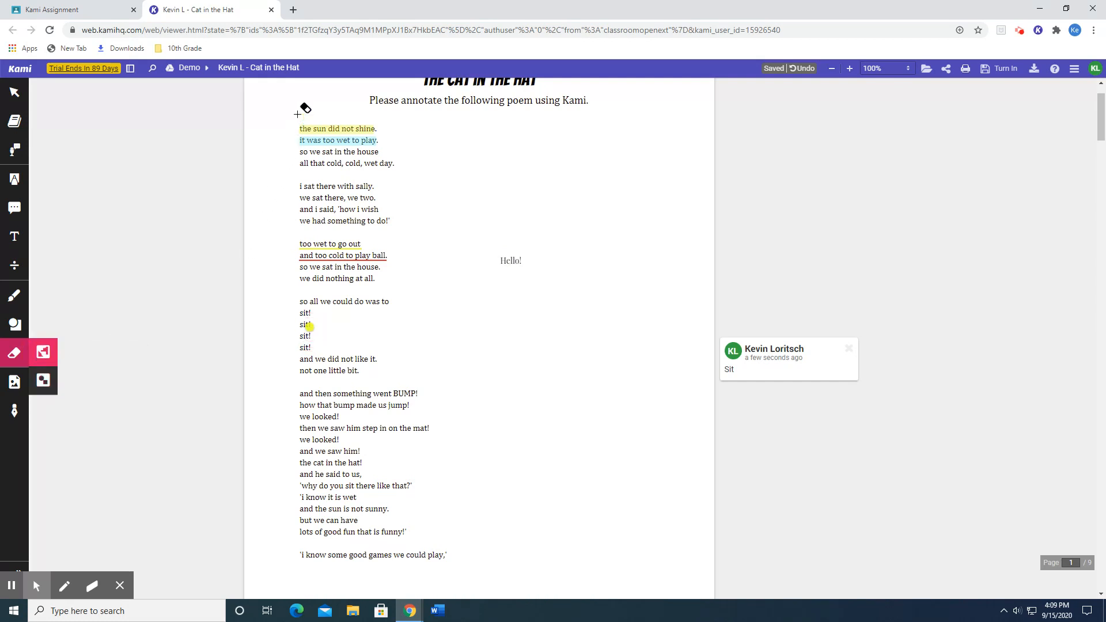
{"action": "left_click_drag", "start_coordinate": [304, 104], "coordinate": [324, 132]}
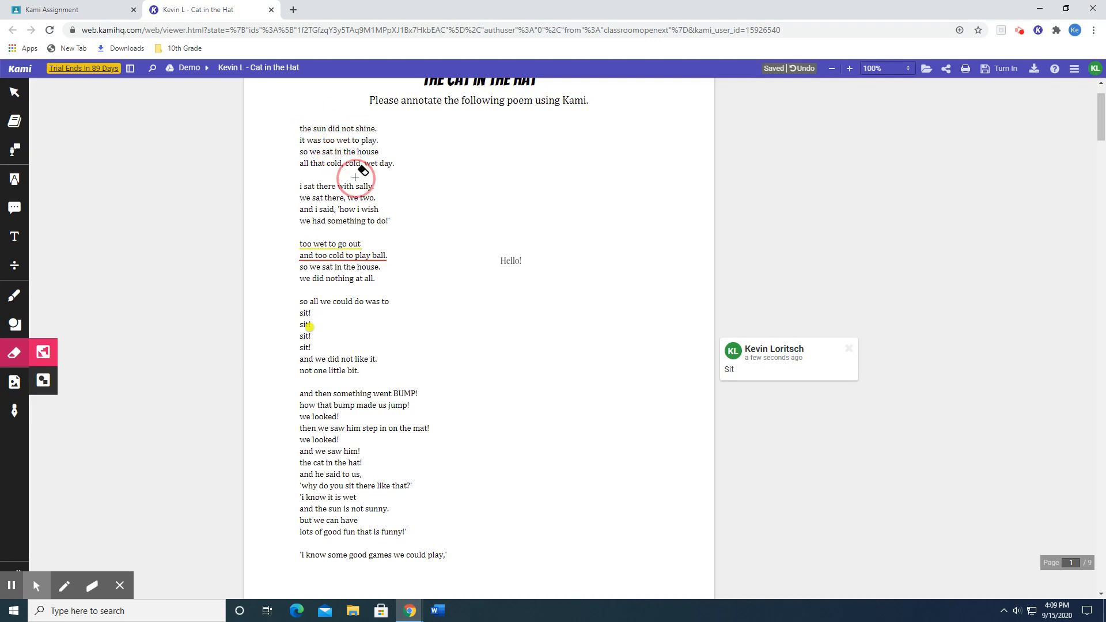
{"action": "mouse_move", "coordinate": [338, 153]}
{"action": "left_mouse_down"}
{"action": "mouse_move", "coordinate": [363, 254]}
{"action": "mouse_move", "coordinate": [515, 270]}
{"action": "mouse_move", "coordinate": [365, 278]}
{"action": "left_mouse_up"}
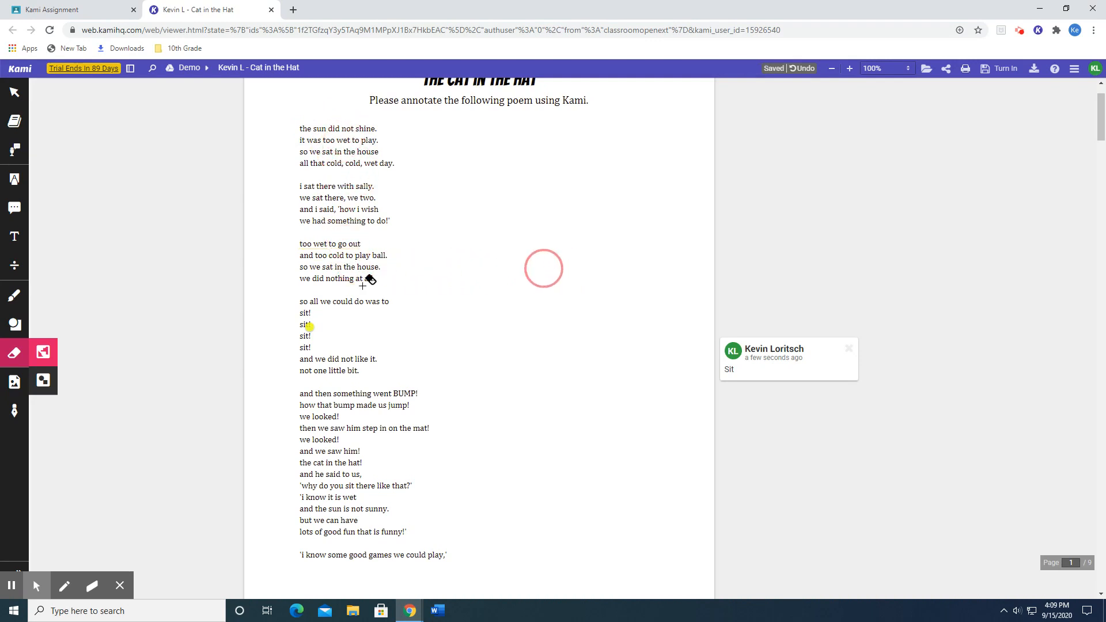
{"action": "left_click", "coordinate": [314, 323]}
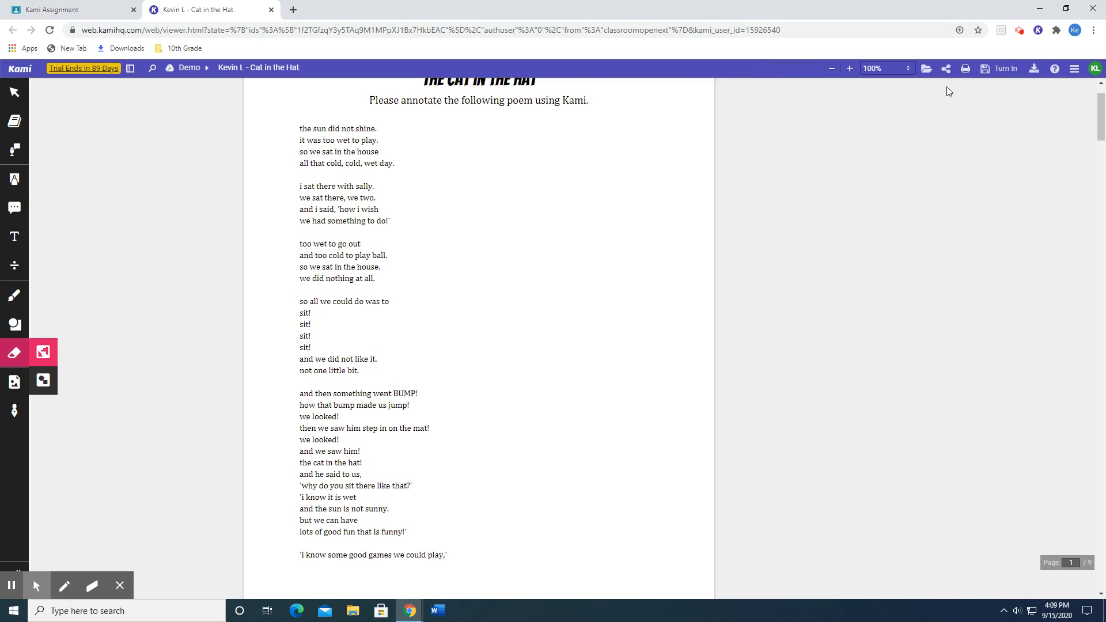
Open the assignment's turn-in options and save the unsaved changes to Google Drive immediately.
{"action": "left_click", "coordinate": [1003, 73]}
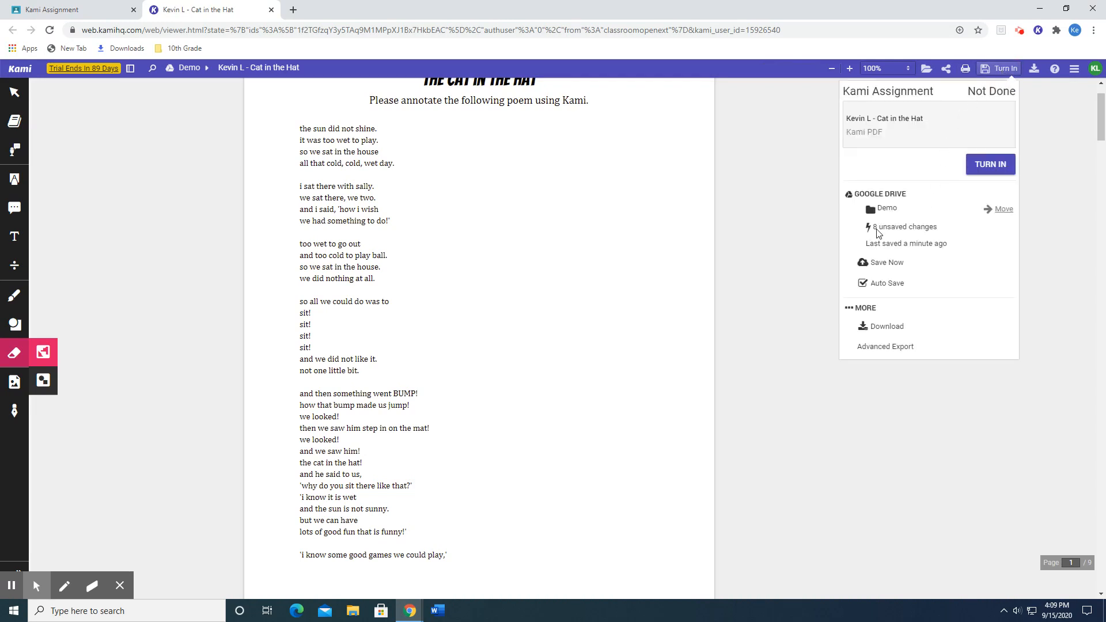
{"action": "left_click_drag", "start_coordinate": [875, 227], "coordinate": [931, 227]}
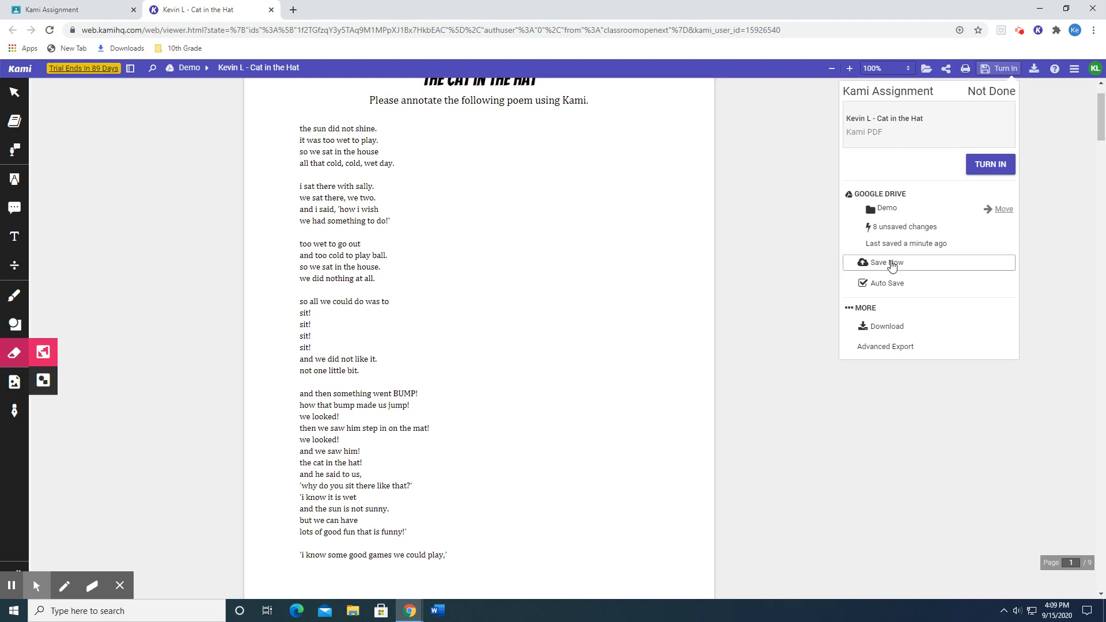
{"action": "left_click", "coordinate": [893, 264]}
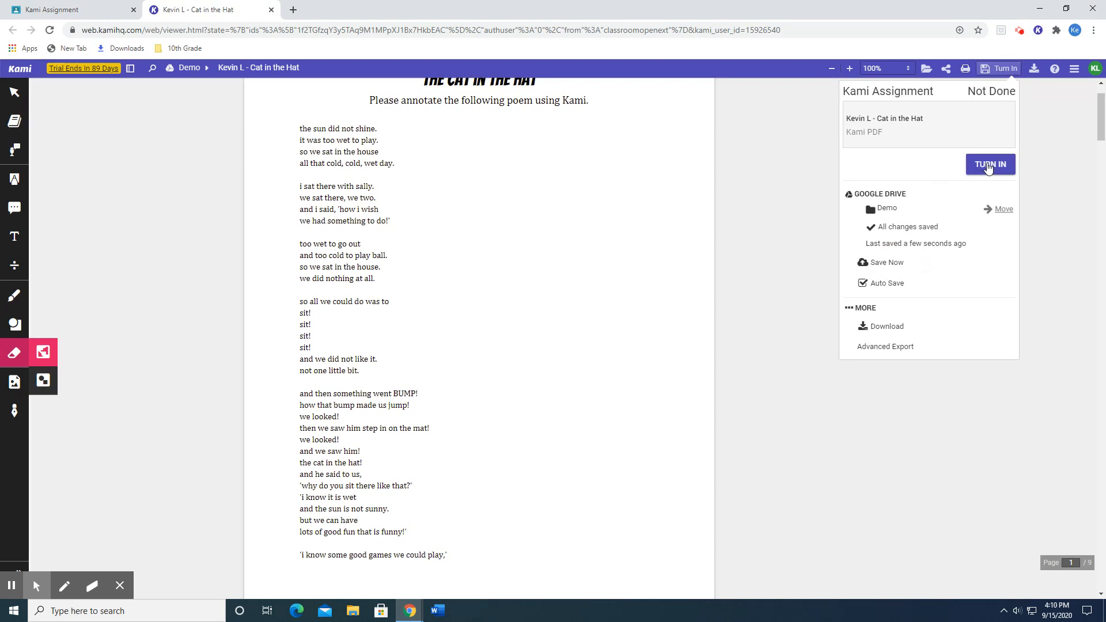
Close the PDF preview in Google Classroom, return to Kami and turn in the Kami Assignment from there.
{"action": "left_click", "coordinate": [989, 165]}
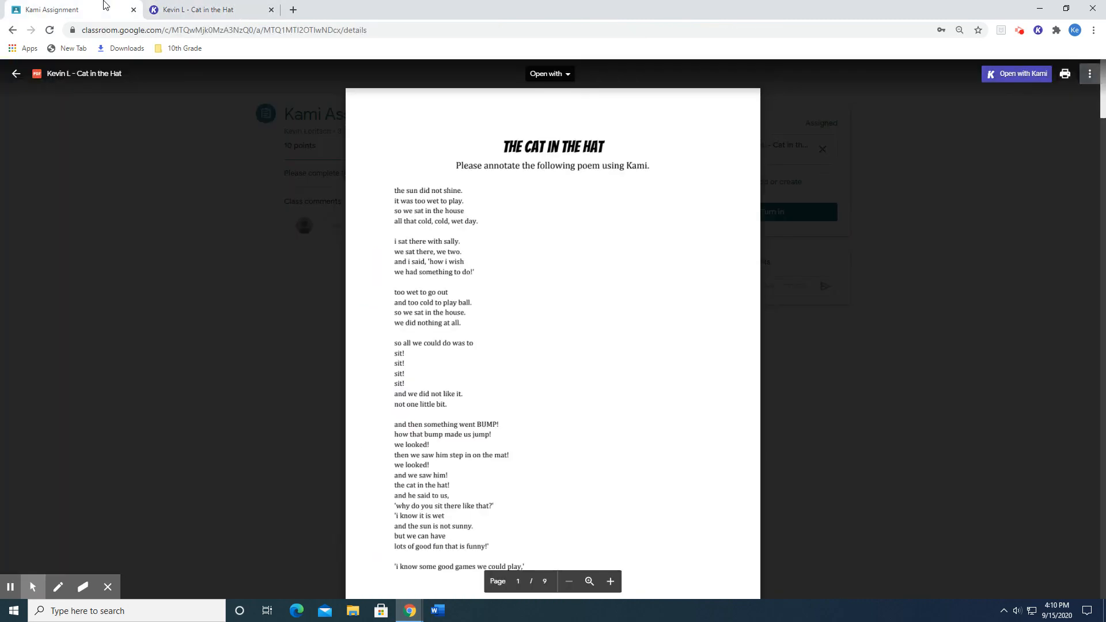
{"action": "left_click", "coordinate": [175, 164]}
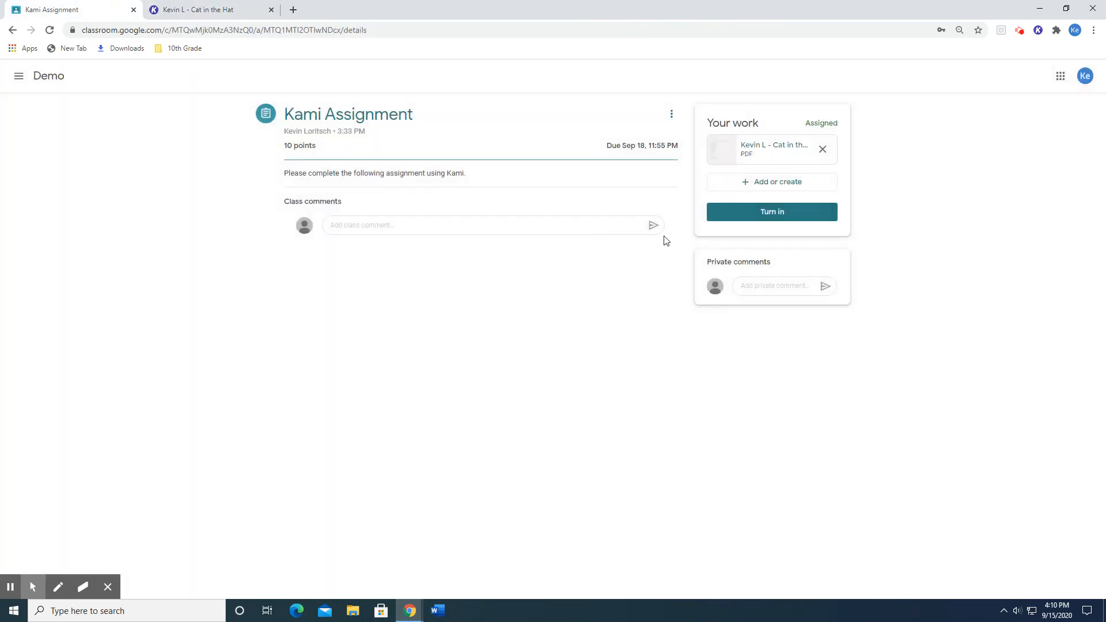
{"action": "left_click", "coordinate": [167, 6]}
{"action": "left_click", "coordinate": [988, 165]}
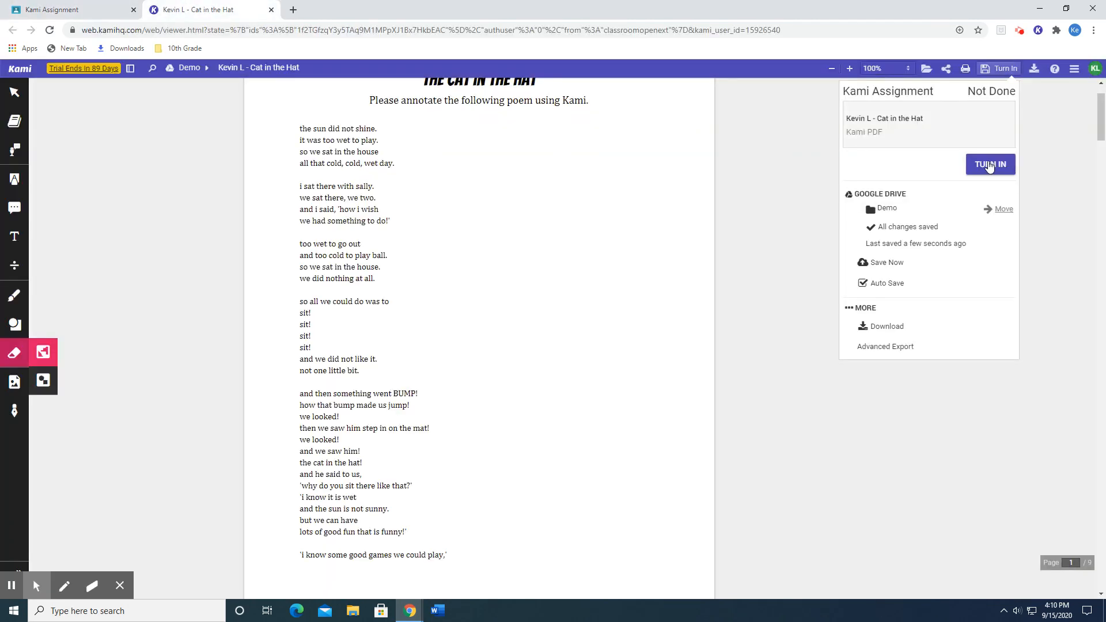
{"action": "left_click", "coordinate": [983, 166]}
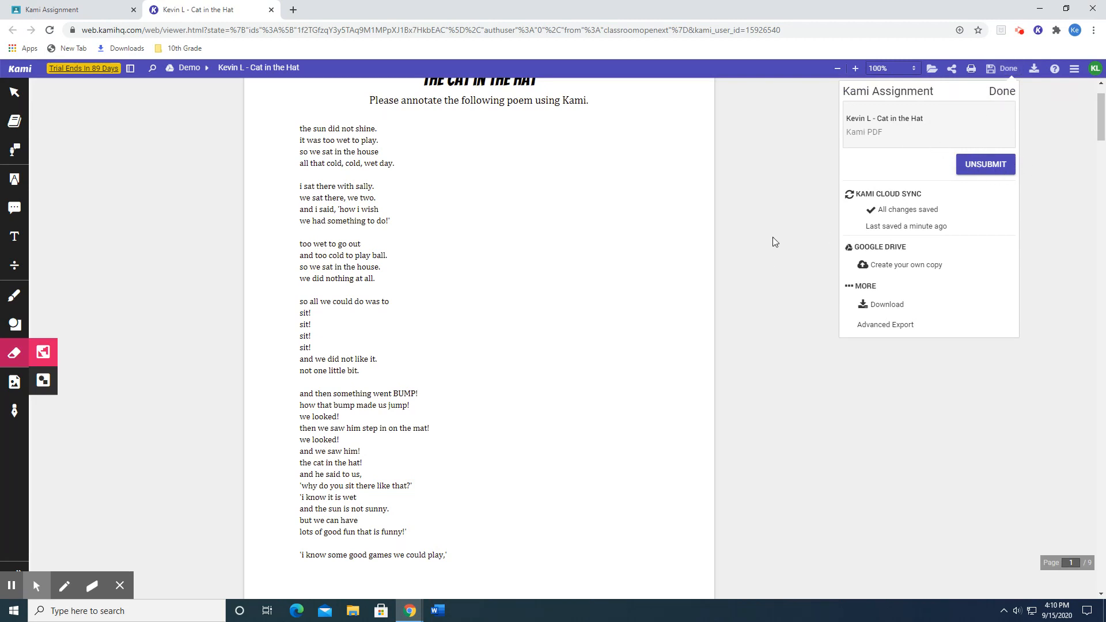
Switch to Google Classroom, reload the Kami Assignment page, and check its submission status and the attached PDF.
{"action": "left_click", "coordinate": [62, 7]}
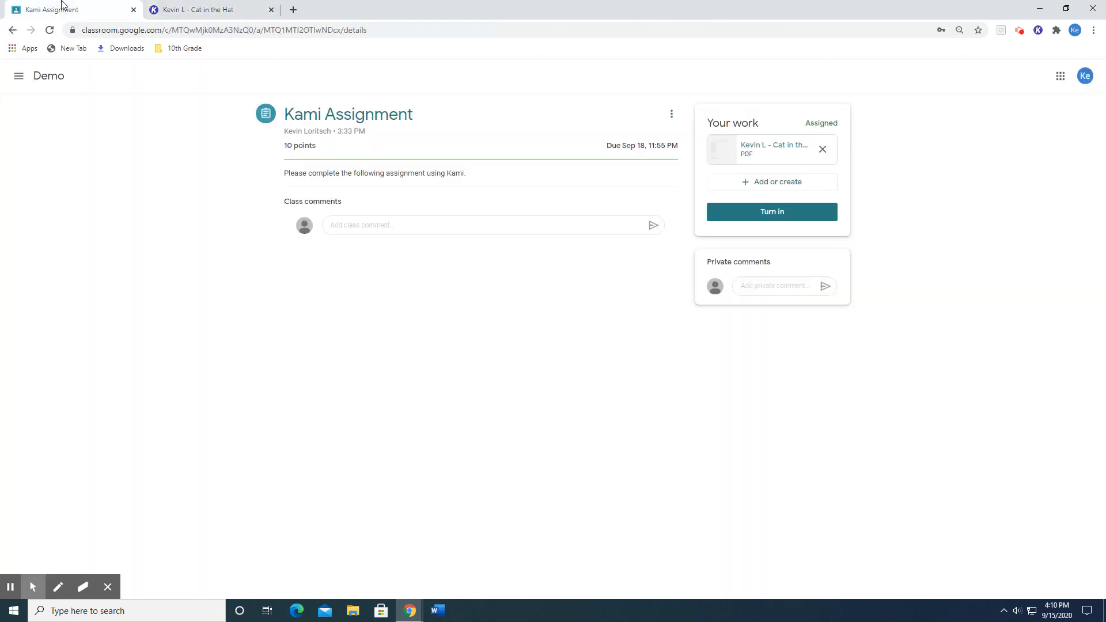
{"action": "left_click", "coordinate": [51, 34]}
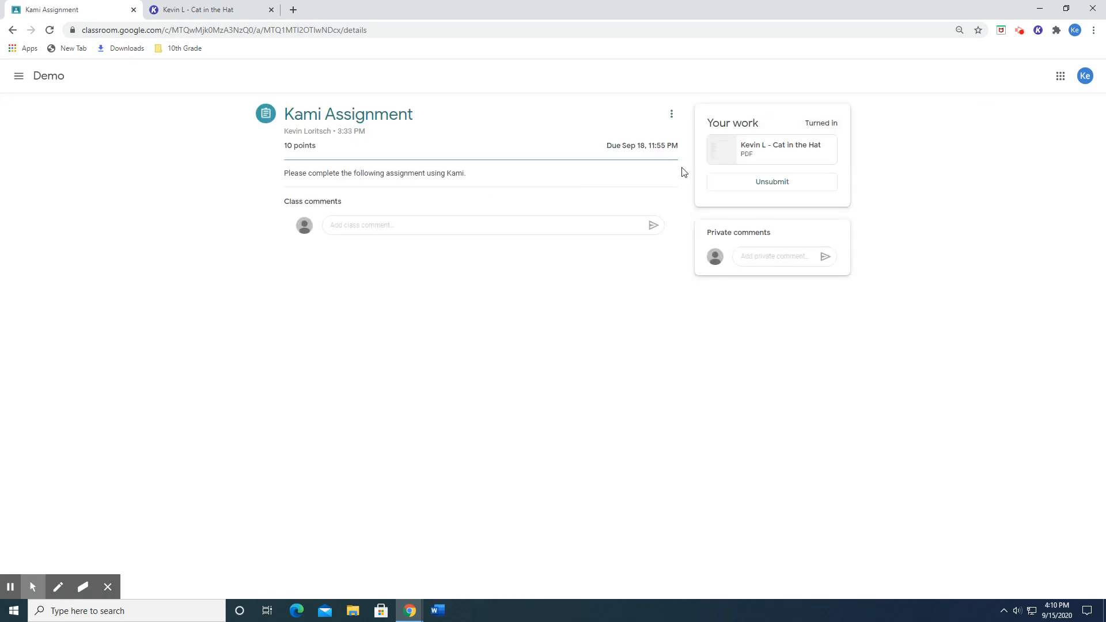
{"action": "left_click_drag", "start_coordinate": [809, 125], "coordinate": [839, 123]}
{"action": "left_click", "coordinate": [854, 139]}
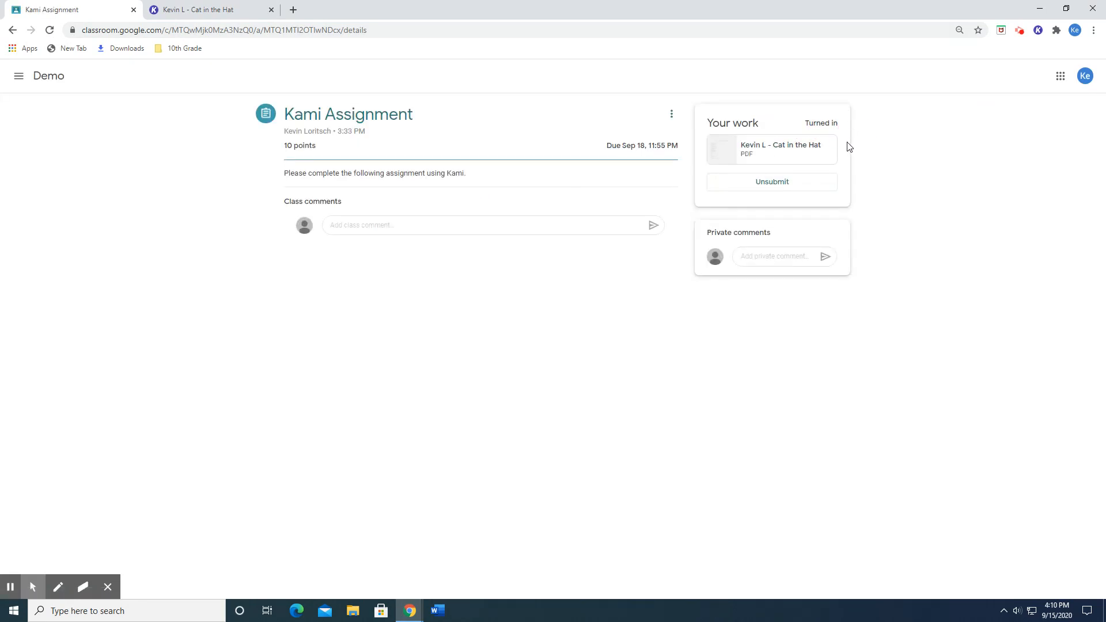
{"action": "left_click", "coordinate": [801, 146]}
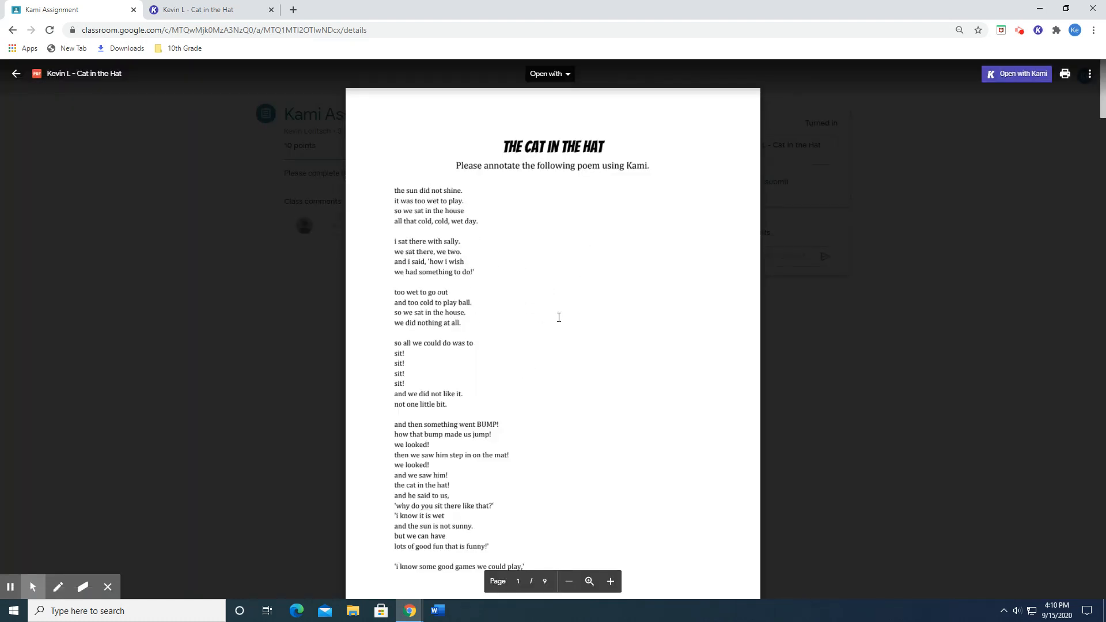
{"action": "left_click", "coordinate": [790, 279]}
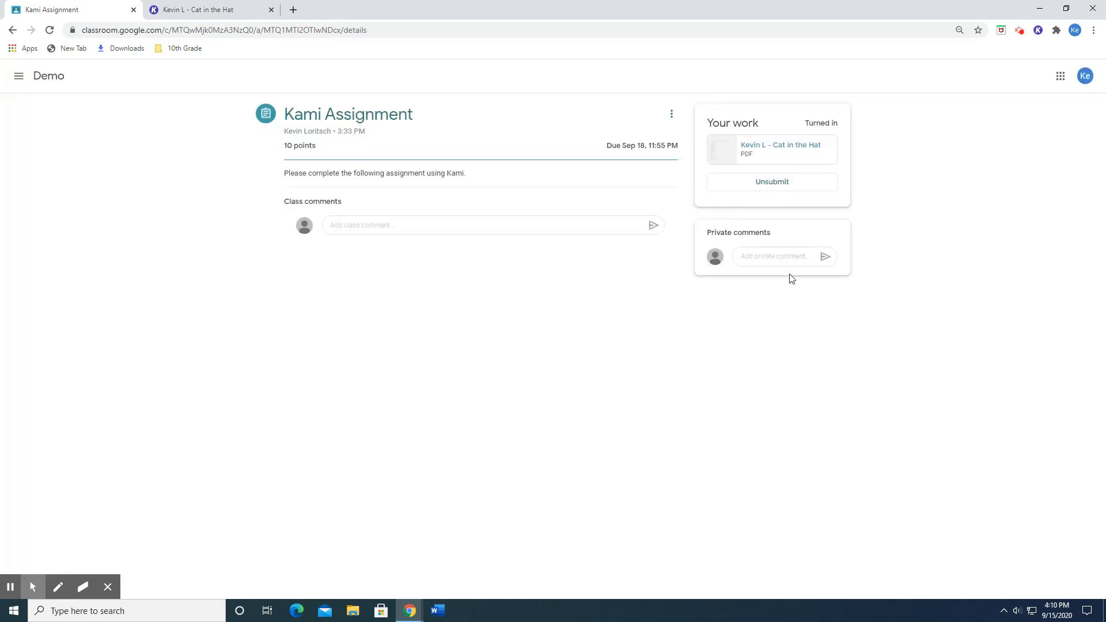